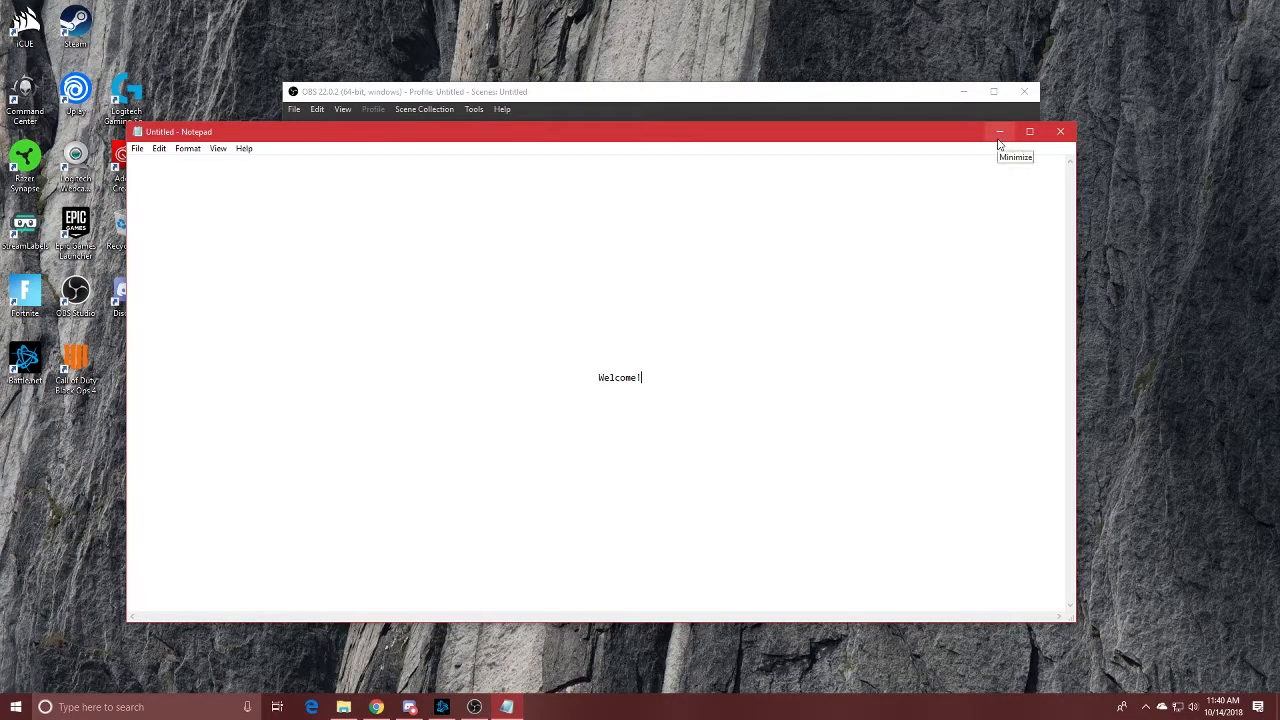
Minimize Notepad and toggle the visibility of the Follwer Goal and Most Recent Follower sources on and off again.
left_click(999, 133)
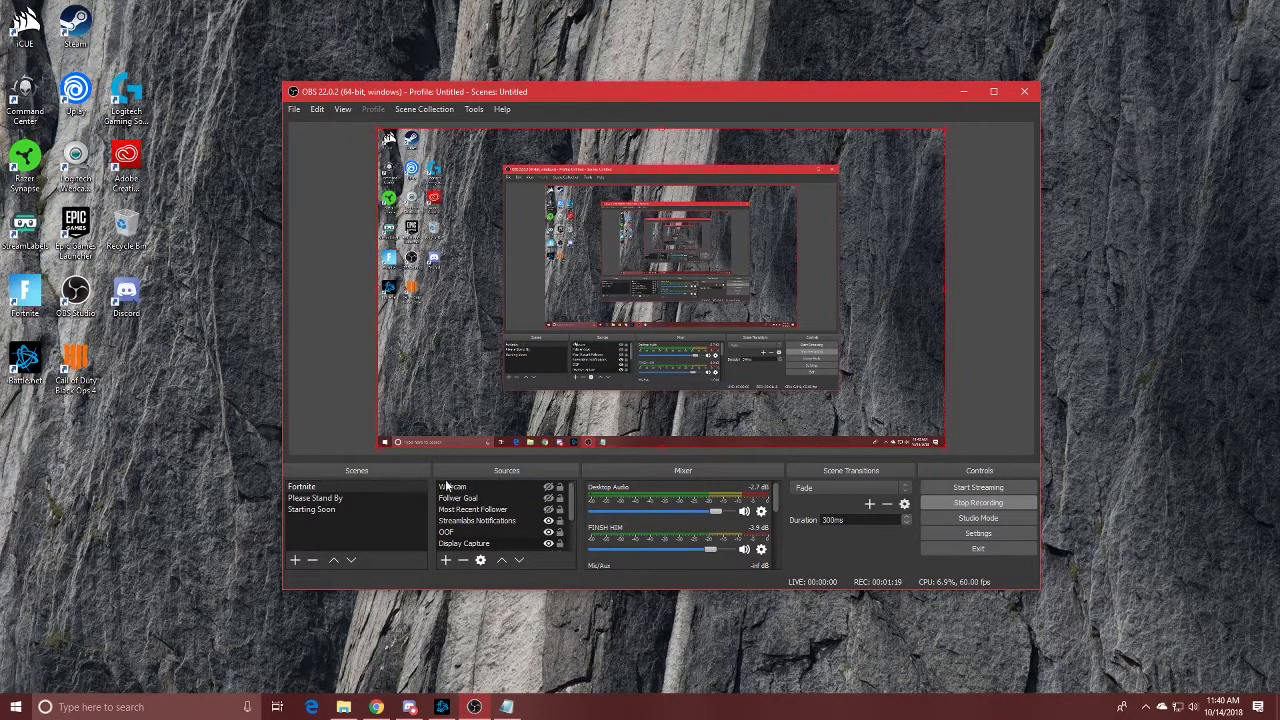
left_click(572, 495)
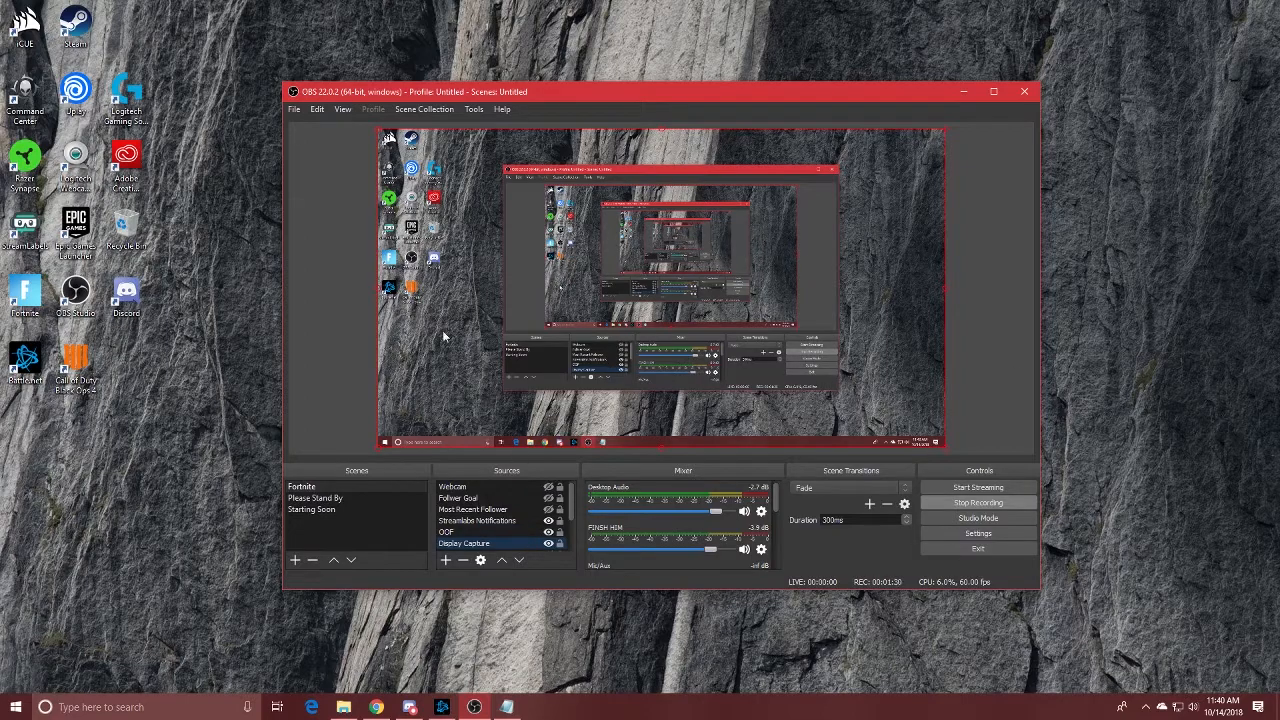
left_click(548, 498)
left_click(548, 498)
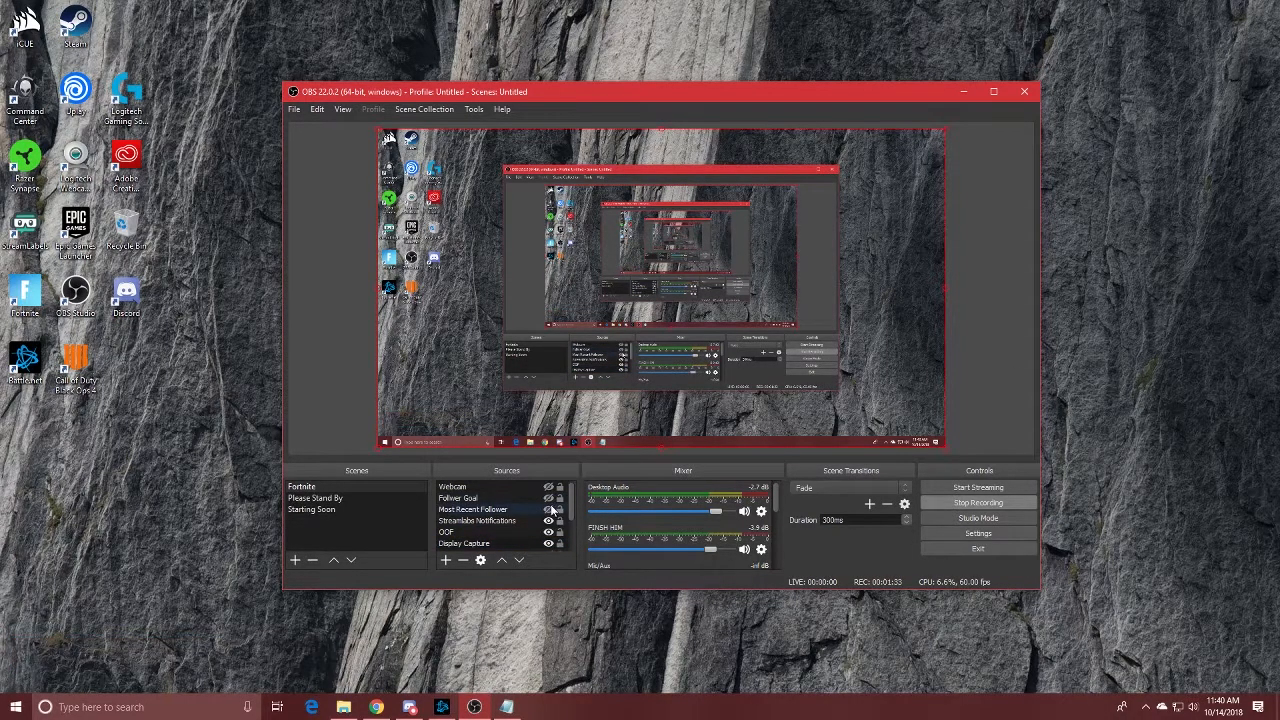
left_click(548, 510)
left_click(548, 510)
Open the OBS settings and review the General options and the Stream service, server and stream key fields.
left_click(293, 110)
left_click(295, 157)
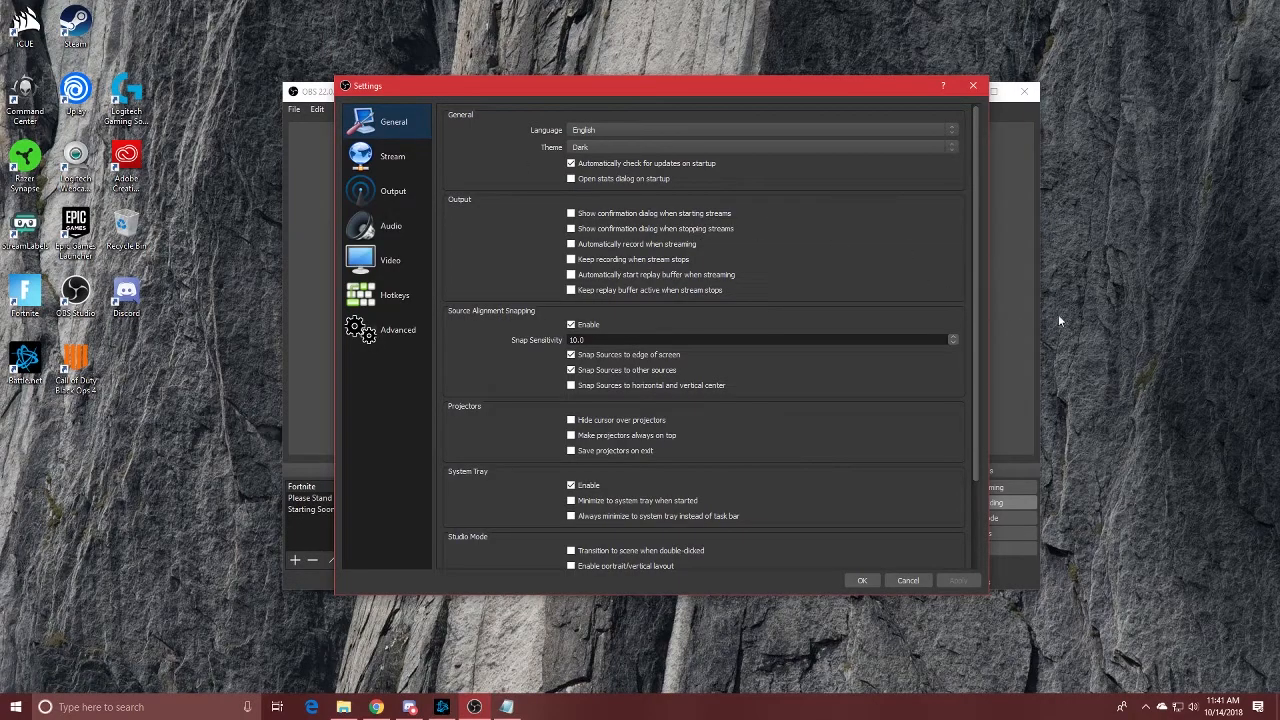
left_click_drag(976, 206, 976, 300)
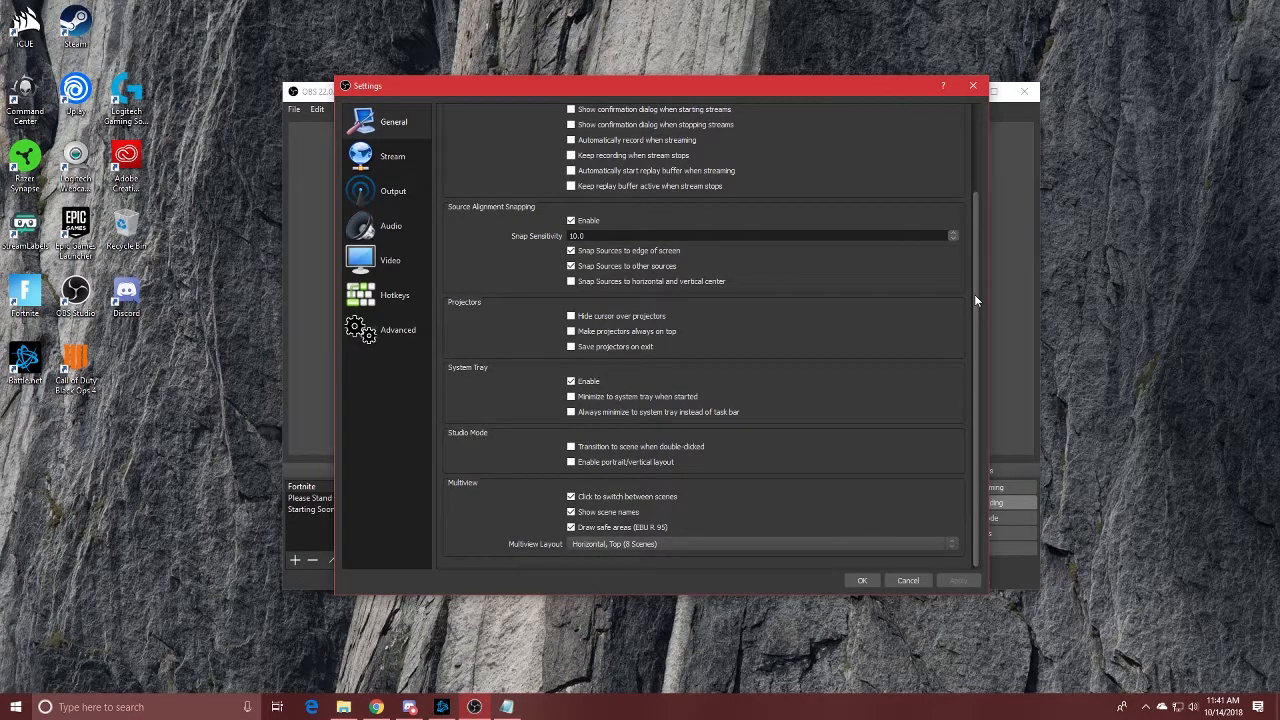
left_click_drag(975, 290, 973, 212)
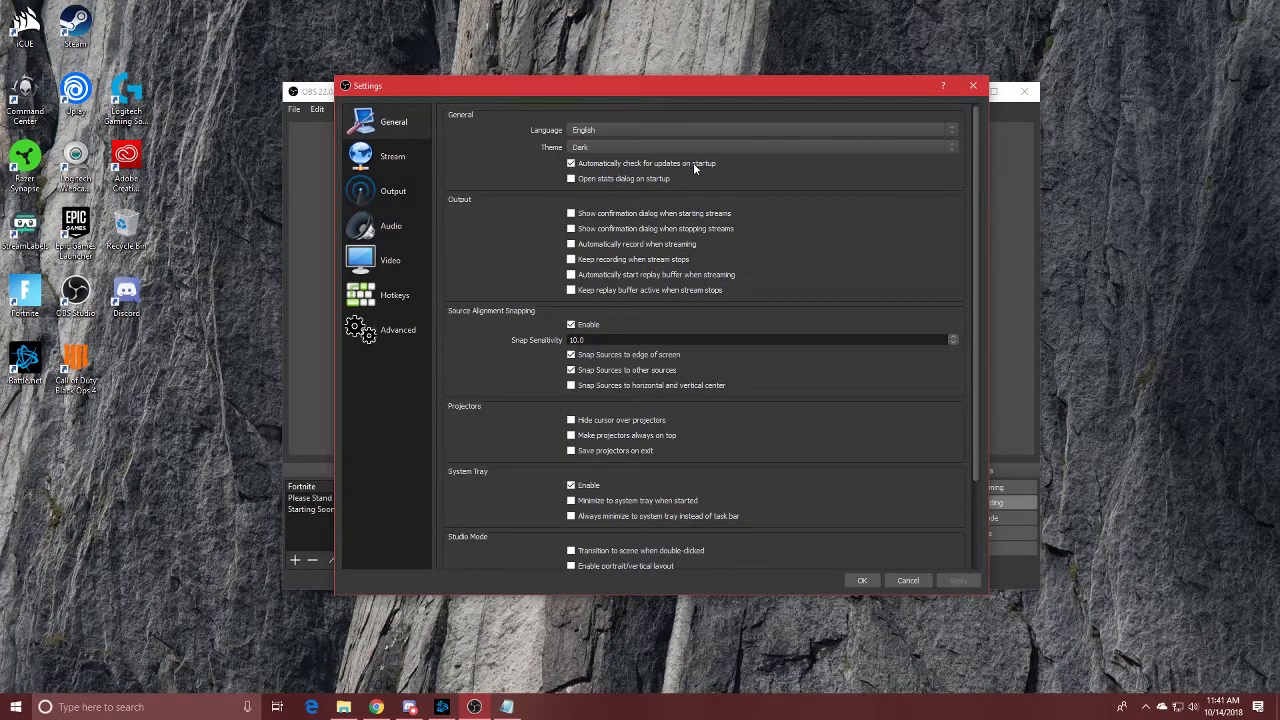
left_click(386, 157)
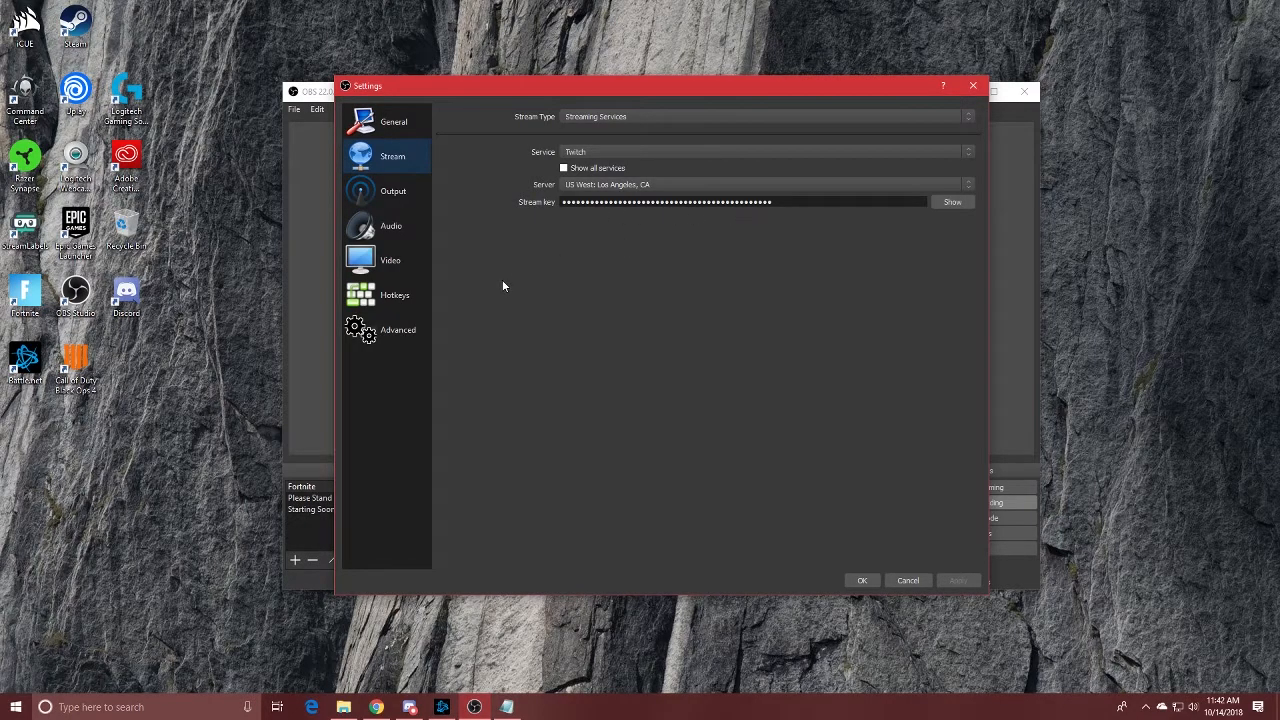
Review the Output settings for streaming and examine the available CPU Usage Preset choices without selecting a different one.
left_click(391, 196)
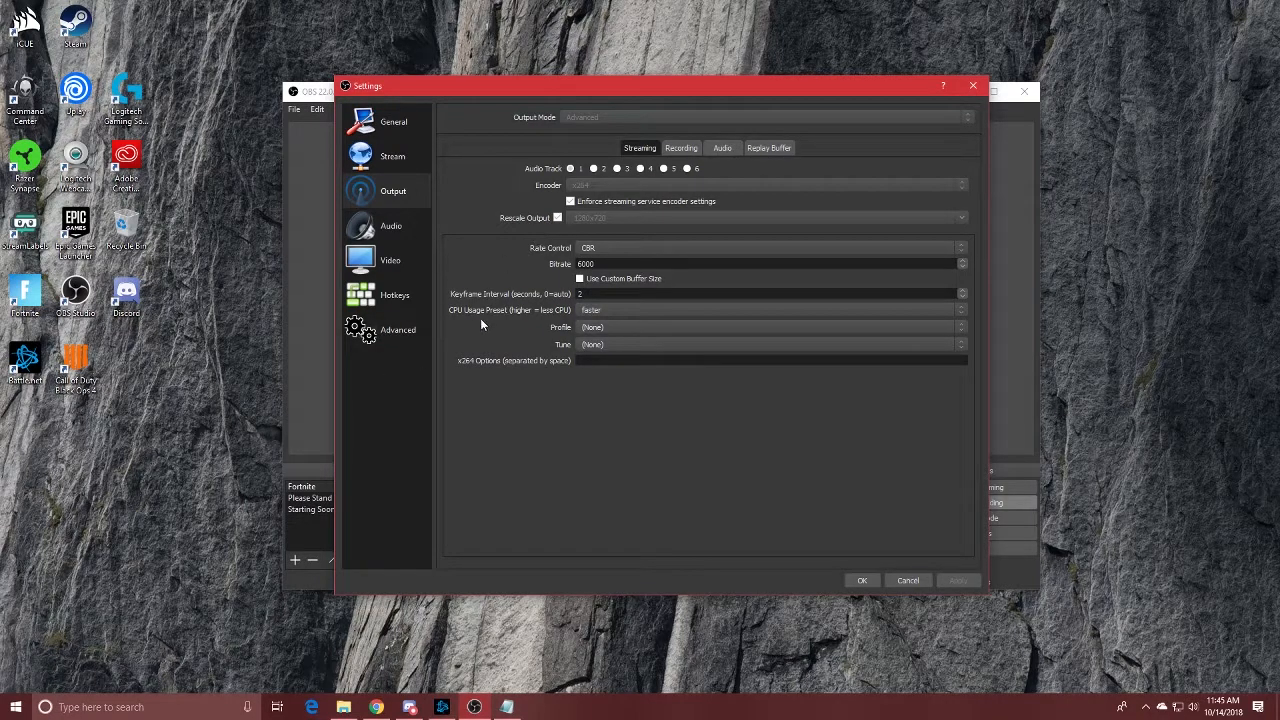
left_click(624, 311)
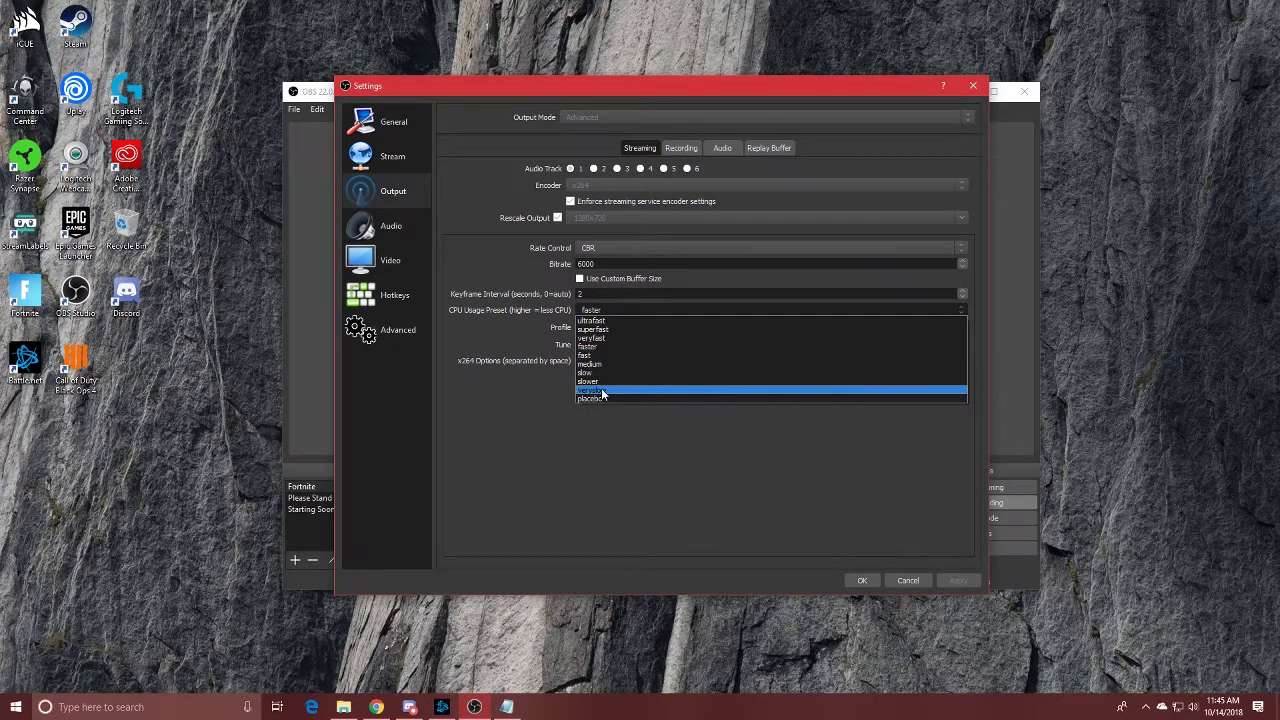
left_click(489, 343)
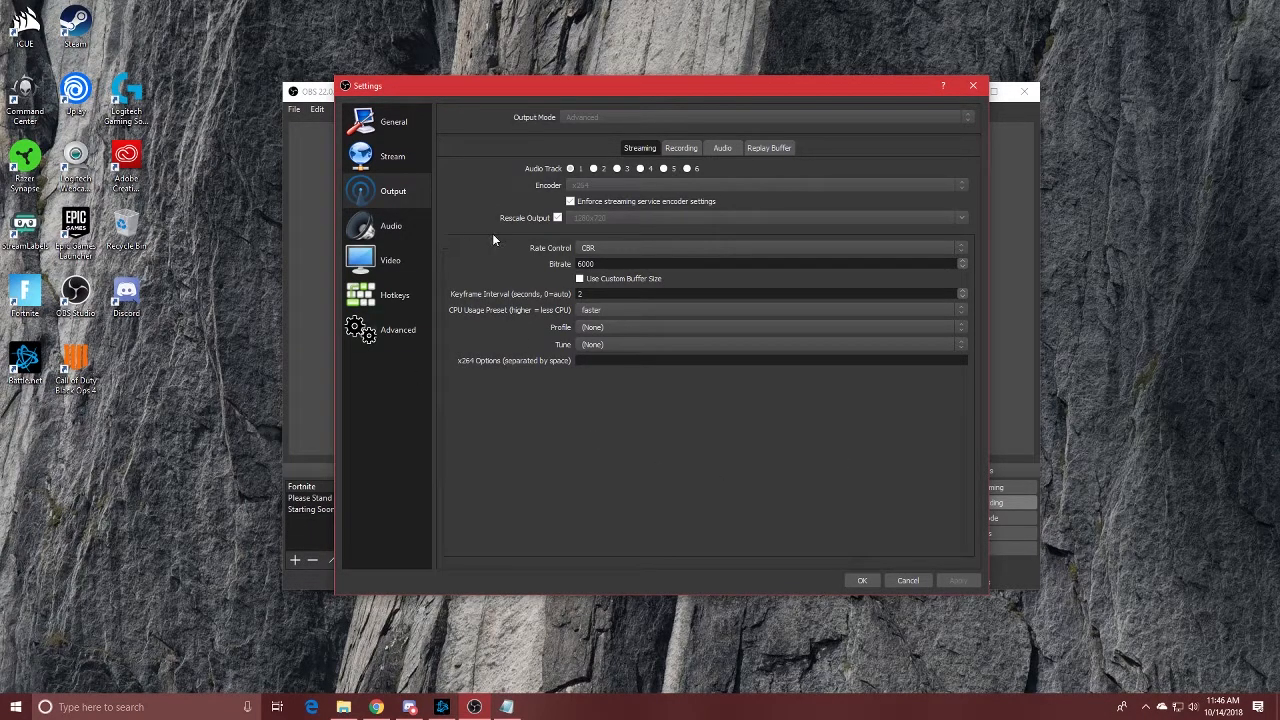
left_click(618, 309)
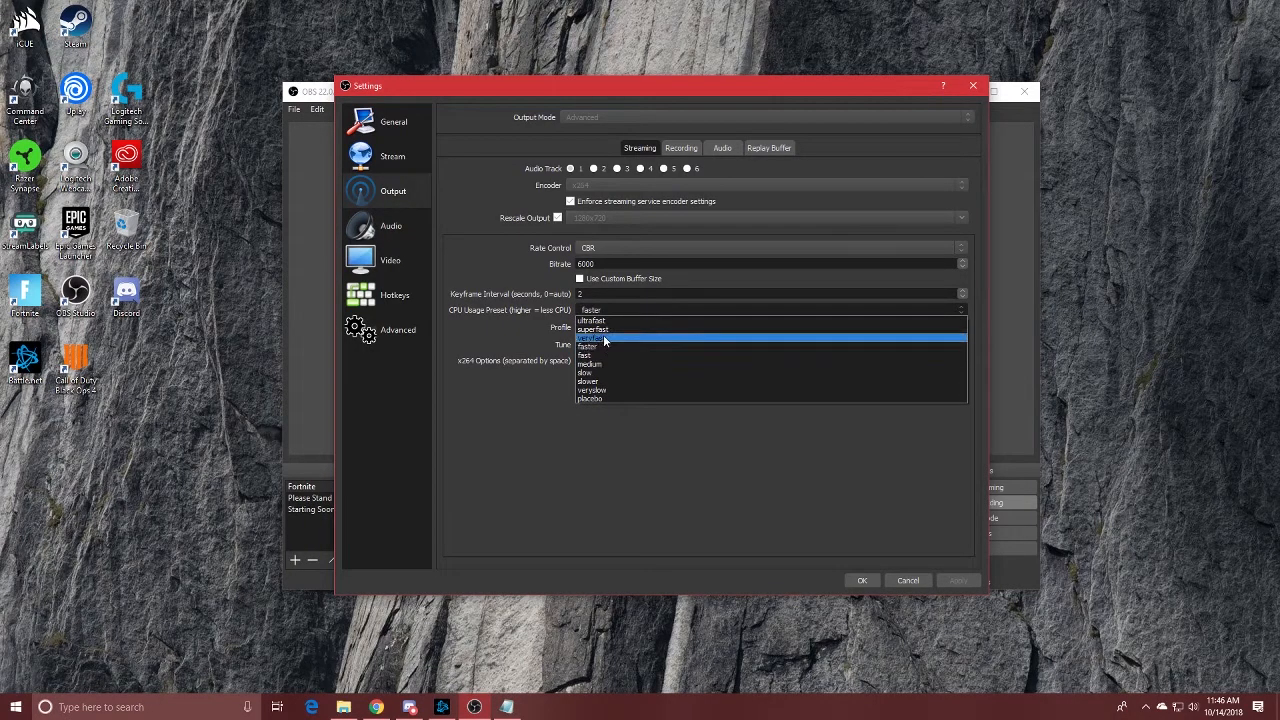
left_click(484, 333)
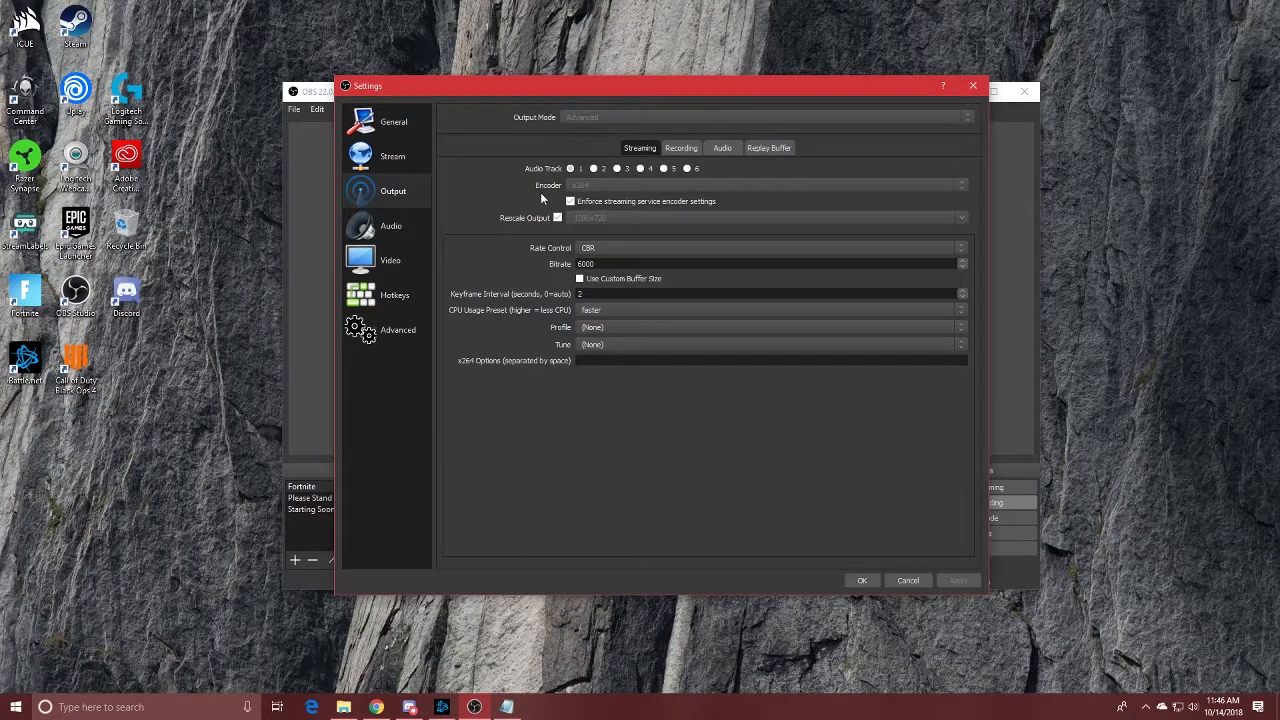
Look through the Audio, Video, Hotkeys and Advanced settings, including the lower part of the Advanced options.
left_click(376, 228)
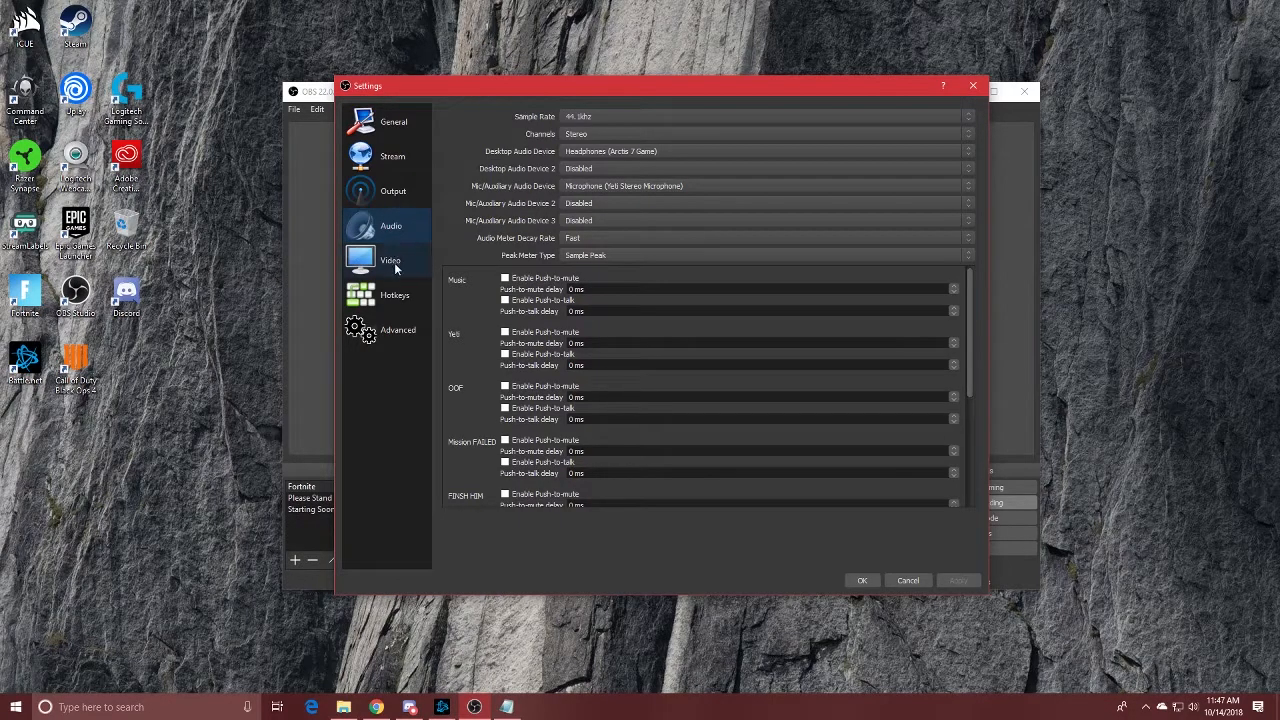
left_click(368, 264)
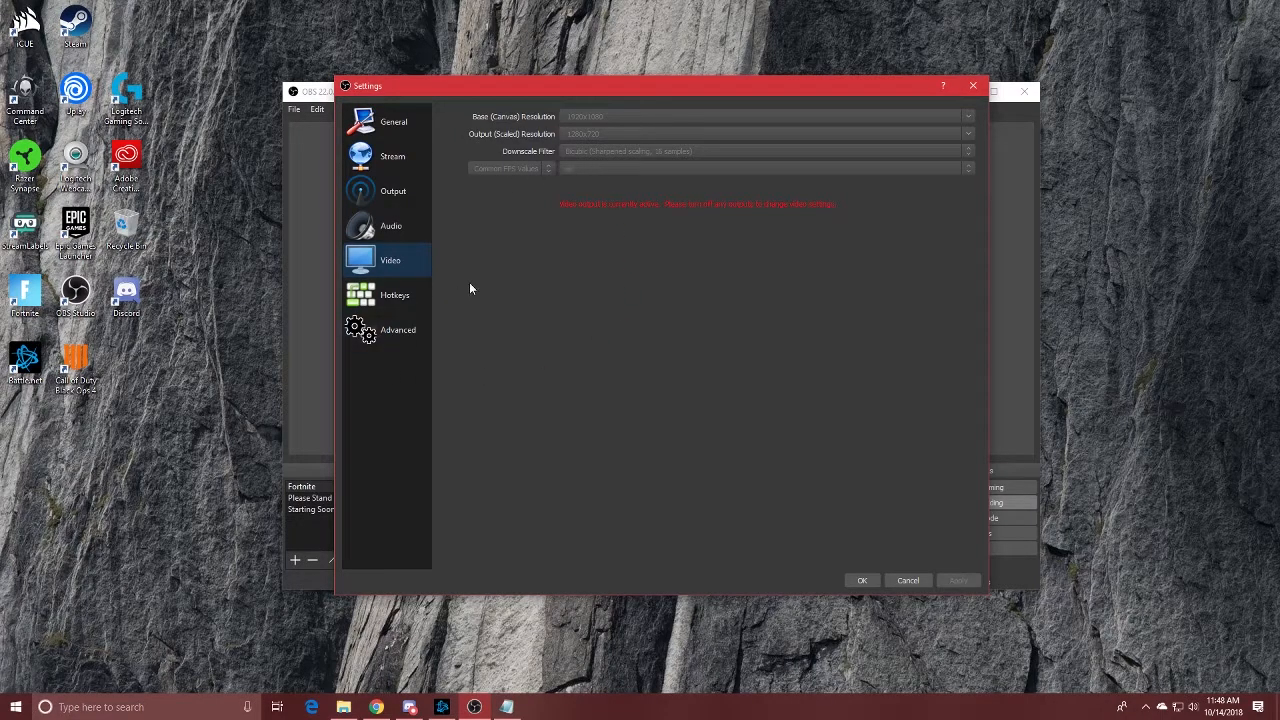
left_click(413, 297)
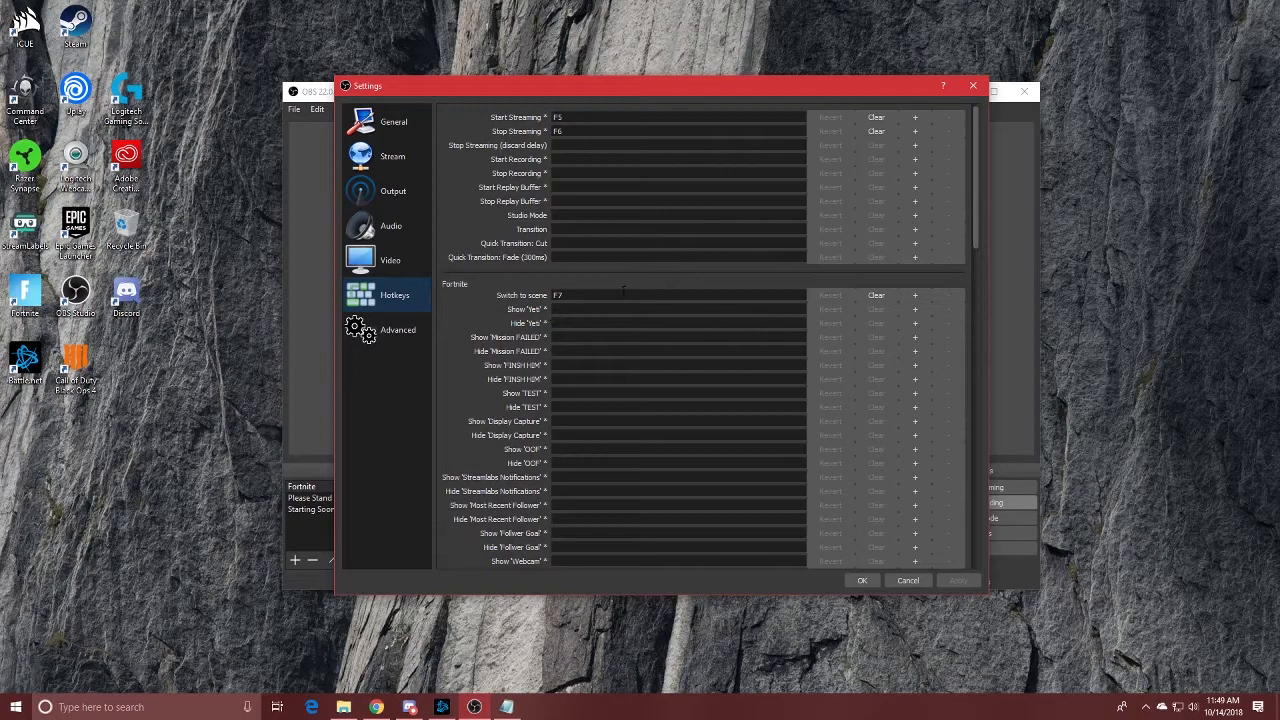
left_click_drag(977, 121, 974, 132)
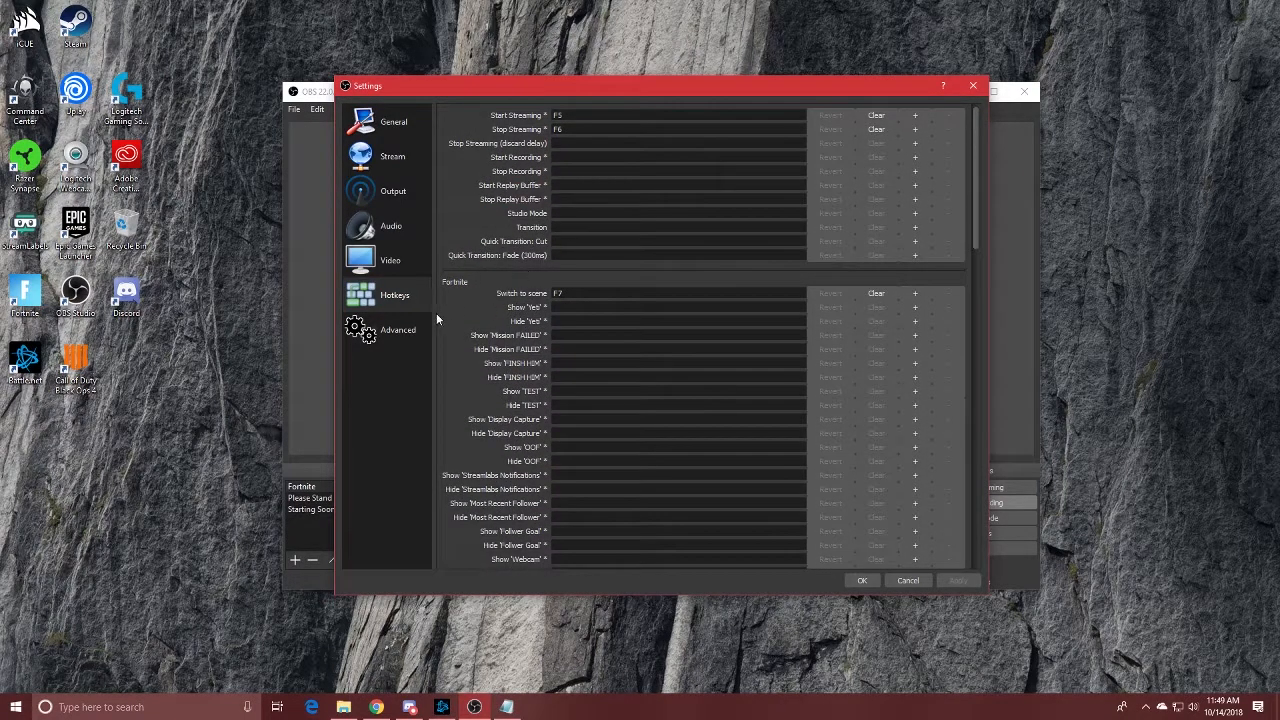
left_click(384, 340)
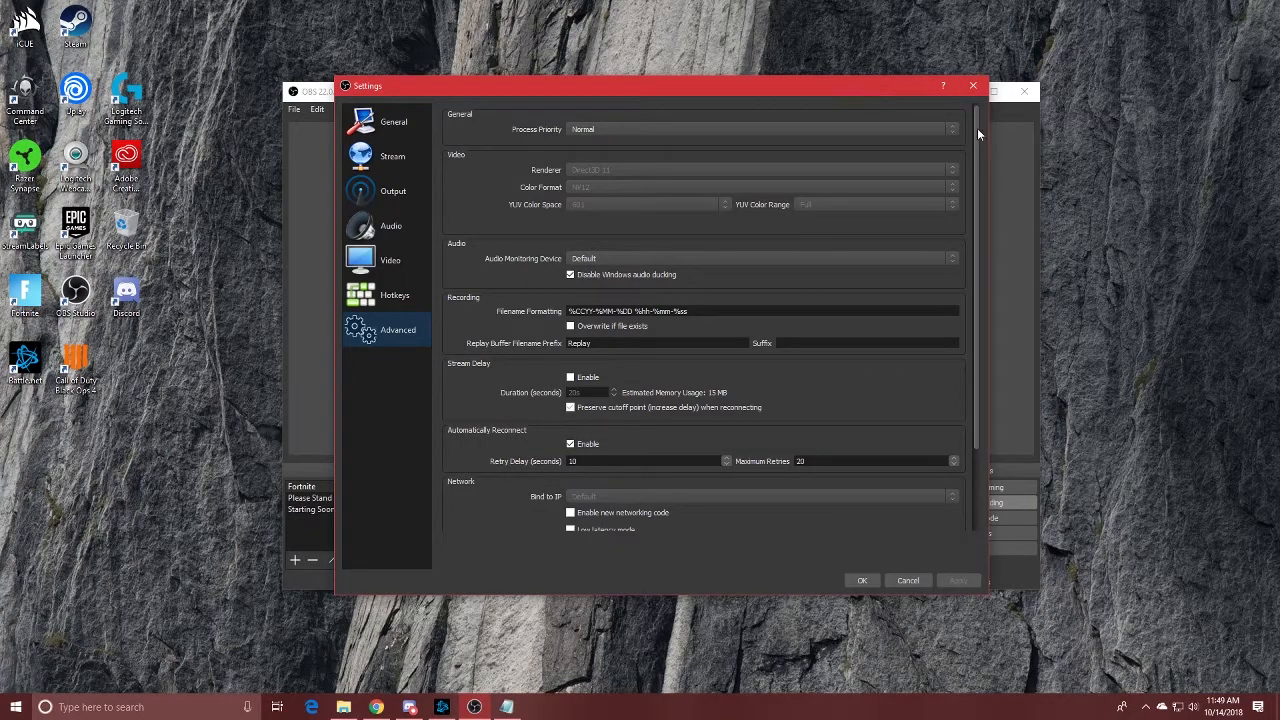
left_click_drag(976, 129, 958, 236)
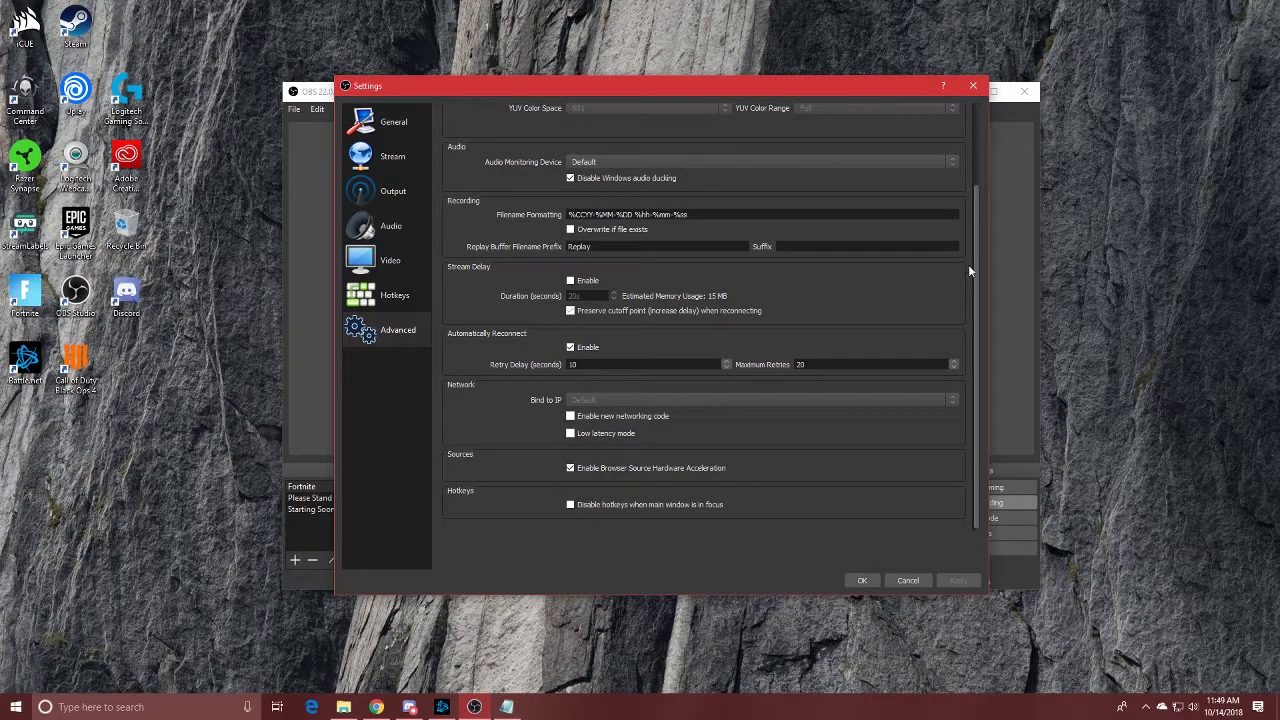
left_click_drag(970, 249, 977, 222)
Return to the Audio settings and open Windows' Manage audio devices, placing the Sound window over the OBS settings.
left_click(389, 233)
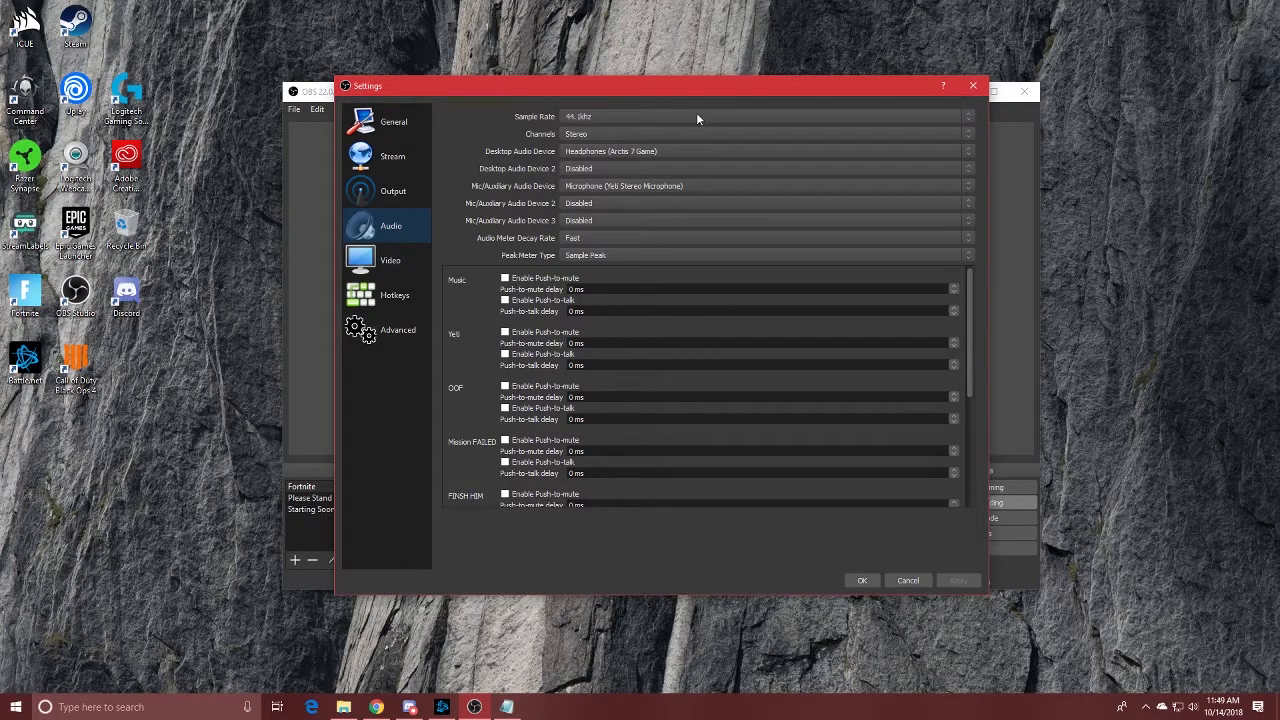
left_click(147, 707)
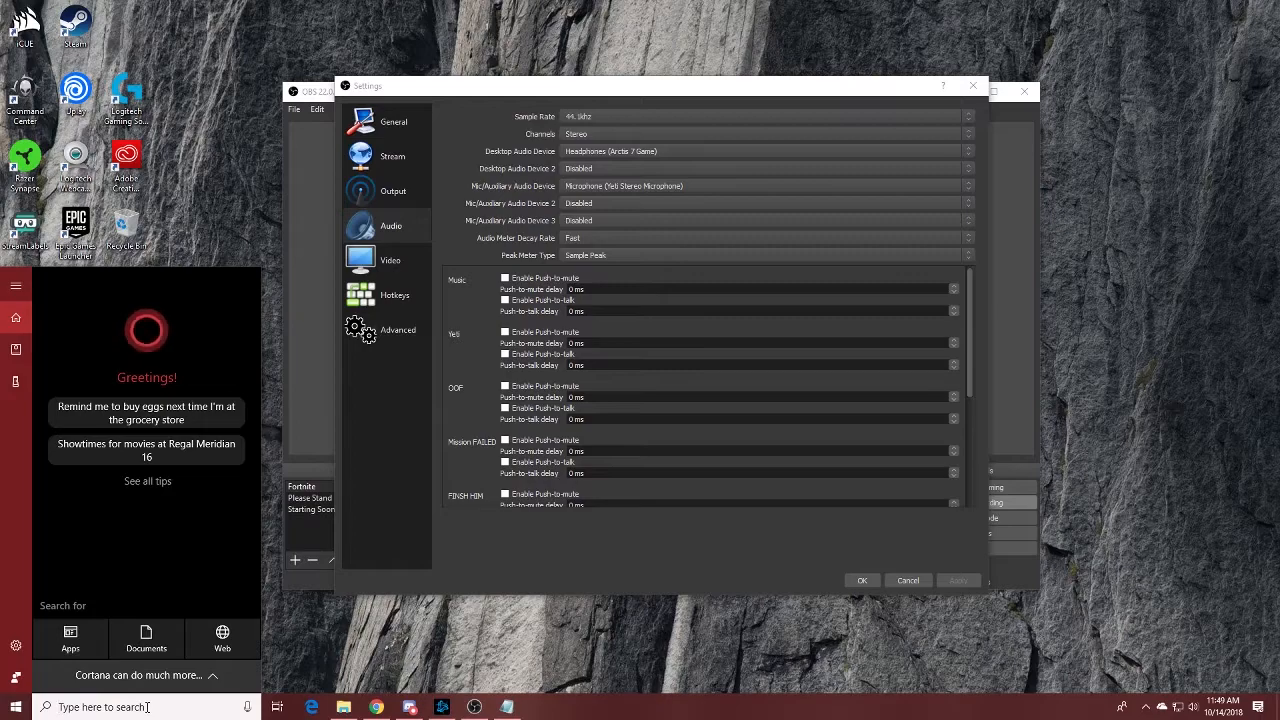
type("audio")
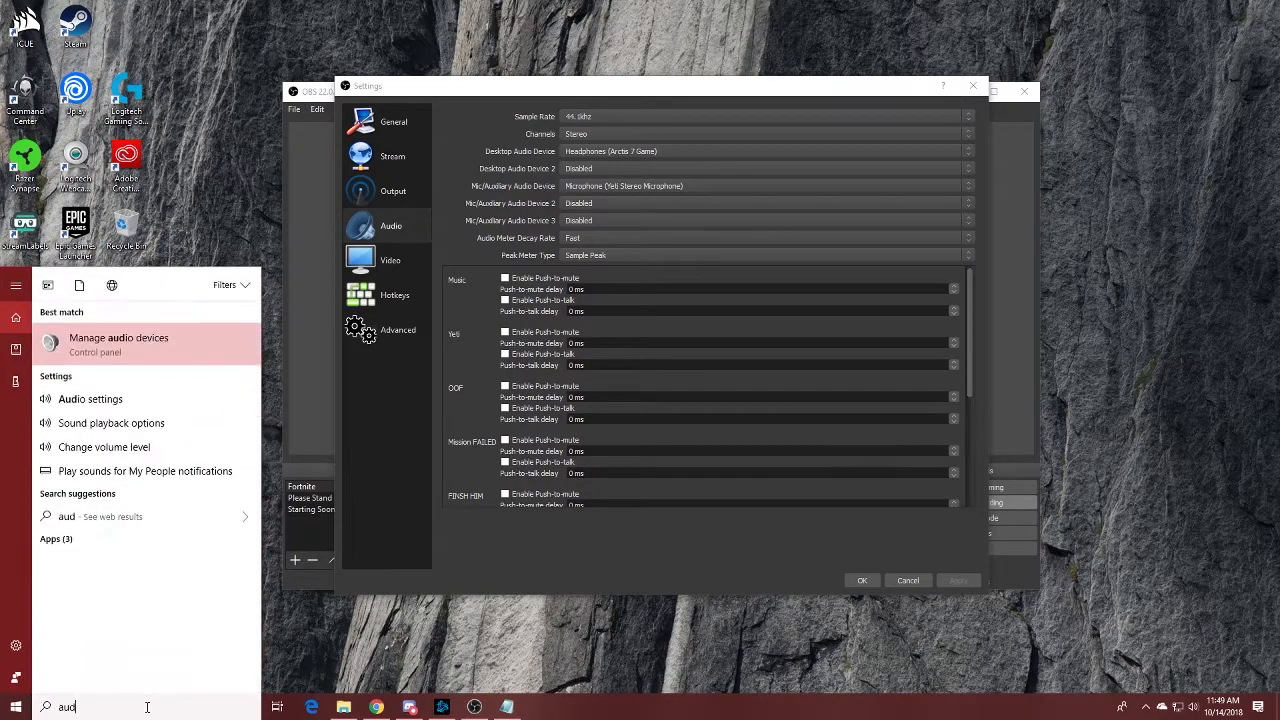
left_click(139, 350)
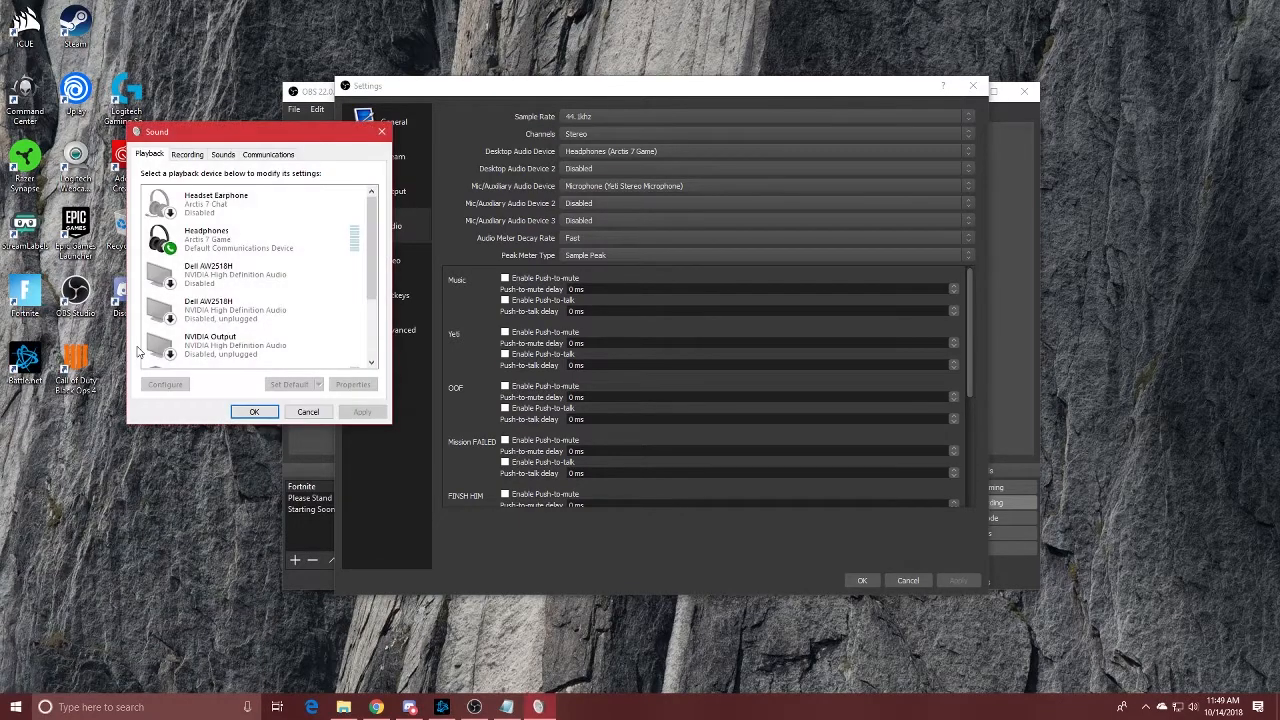
left_click_drag(262, 137, 680, 151)
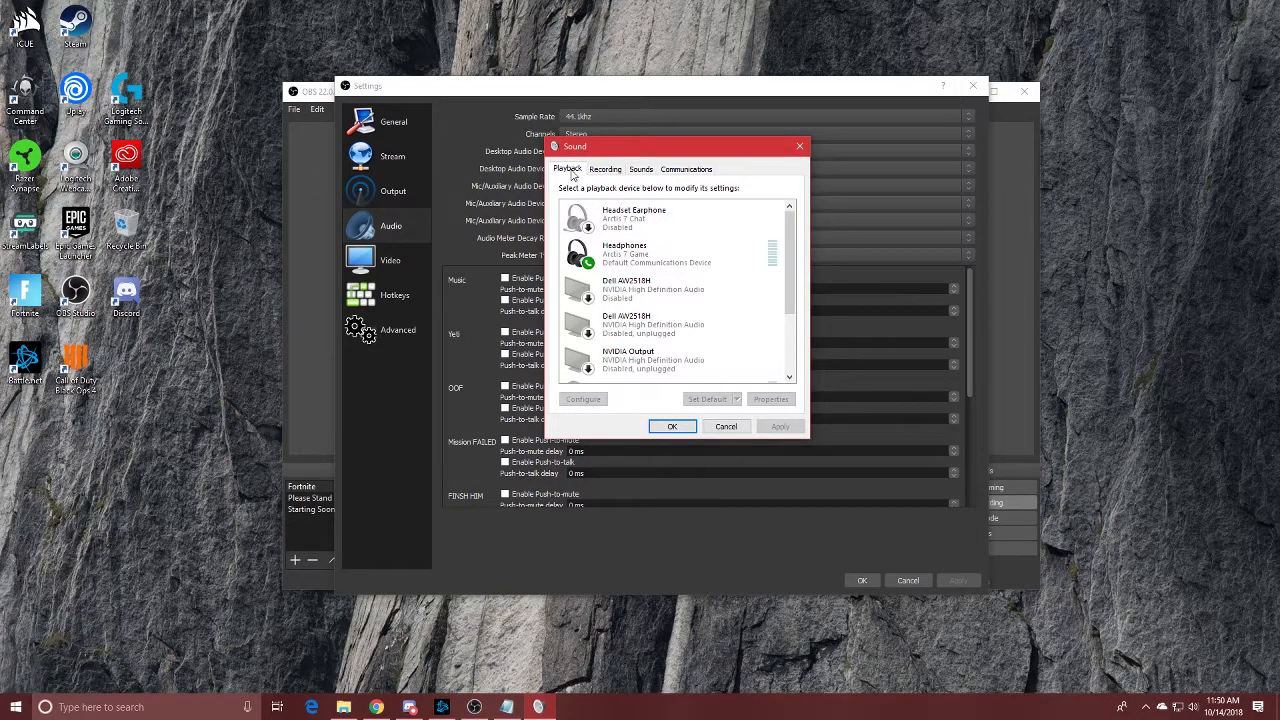
Examine the playback devices in the Sound window to identify the default device and the default communications device.
mouse_move(785, 222)
left_mouse_down()
mouse_move(785, 275)
mouse_move(824, 181)
mouse_move(774, 311)
mouse_move(785, 215)
mouse_move(785, 275)
mouse_move(785, 226)
left_mouse_up()
scroll(650, 295, "down", 3)
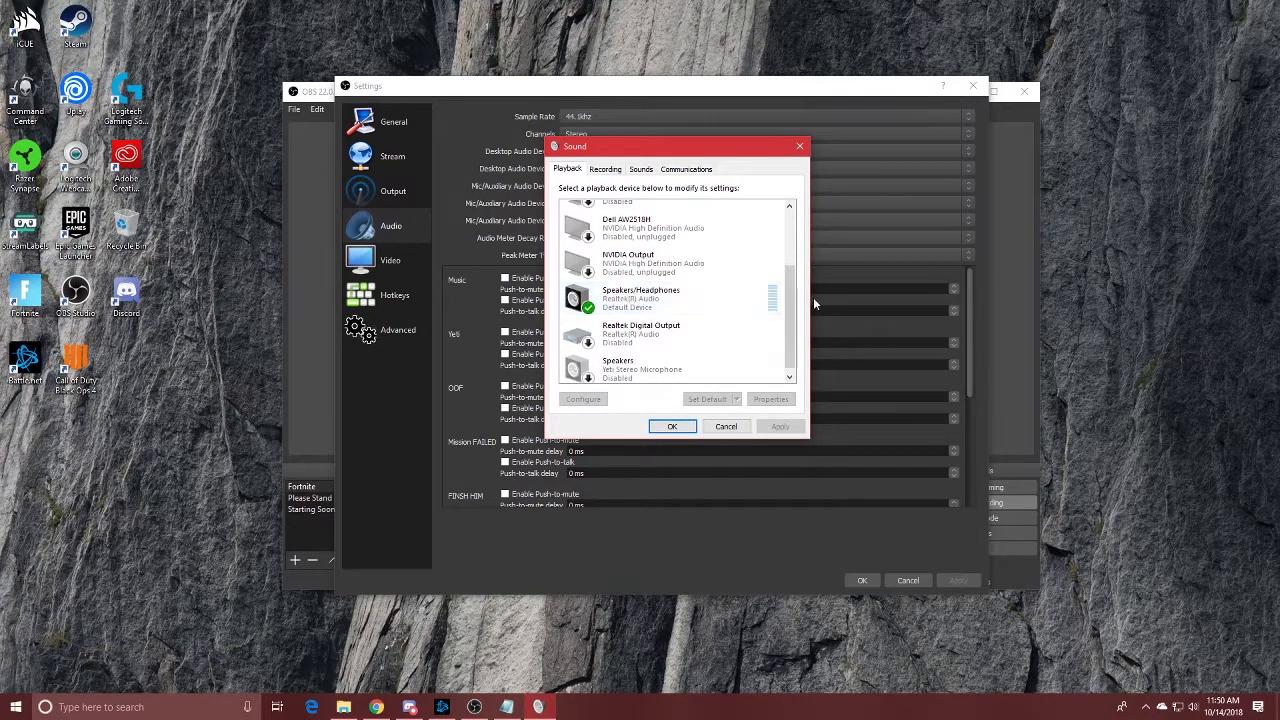
left_click_drag(793, 318, 785, 255)
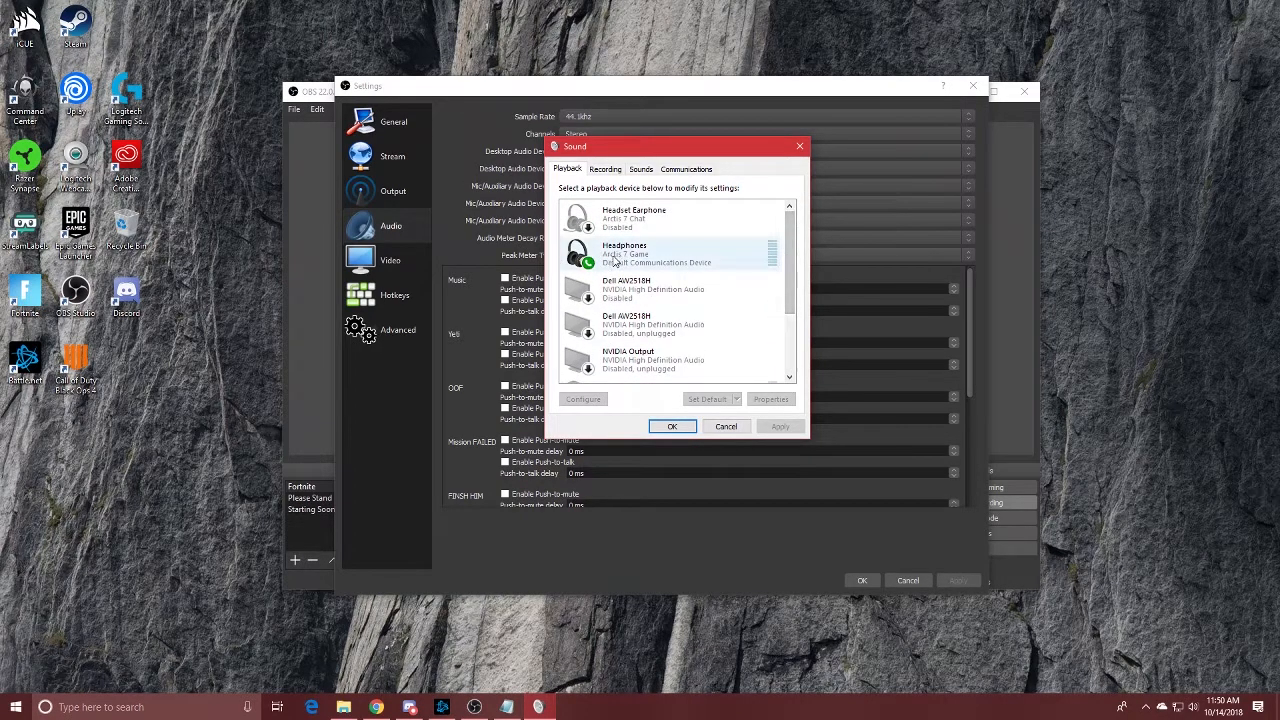
mouse_move(791, 242)
left_mouse_down()
mouse_move(791, 276)
mouse_move(797, 260)
left_mouse_up()
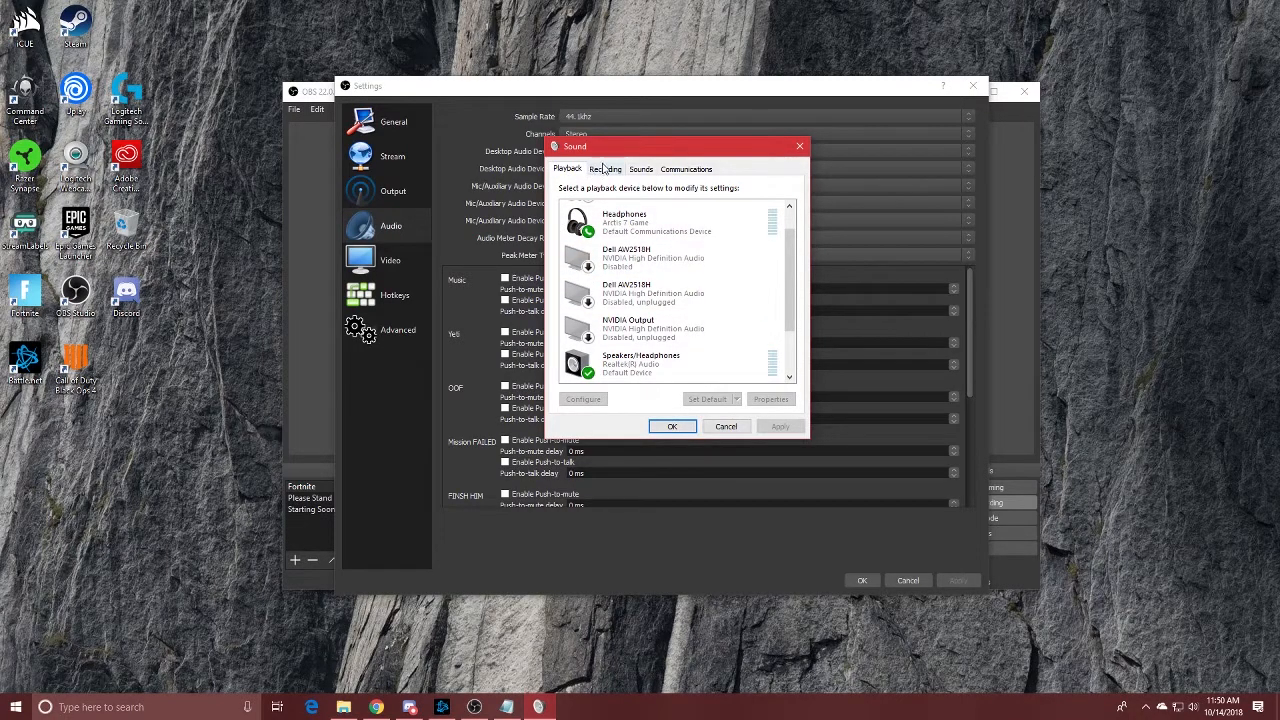
left_click(604, 169)
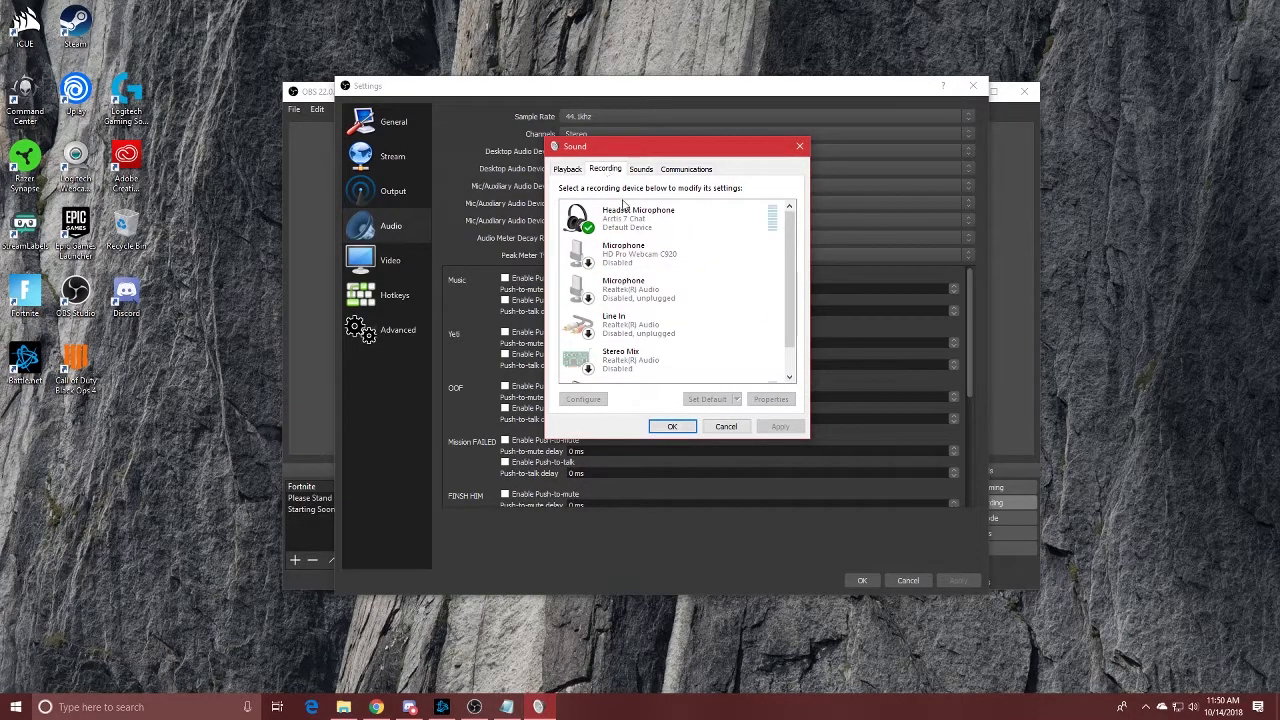
left_click(566, 169)
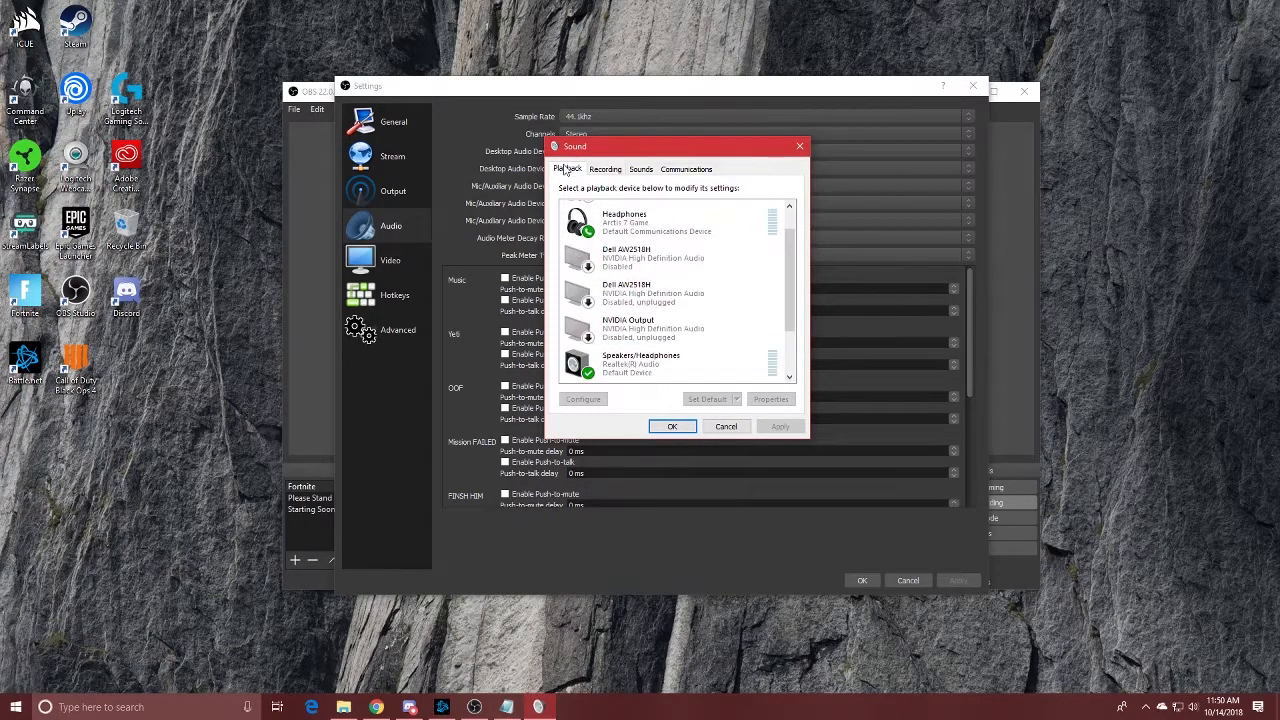
left_click_drag(789, 271, 788, 245)
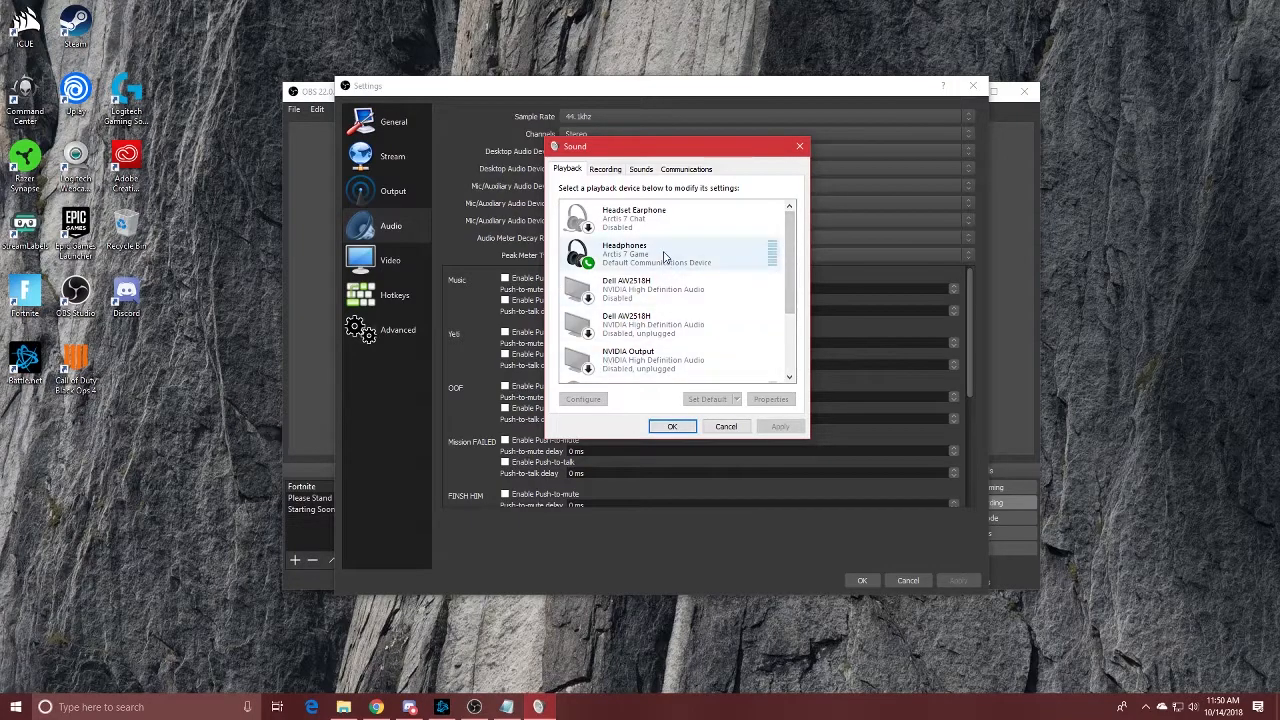
left_click_drag(795, 243, 797, 270)
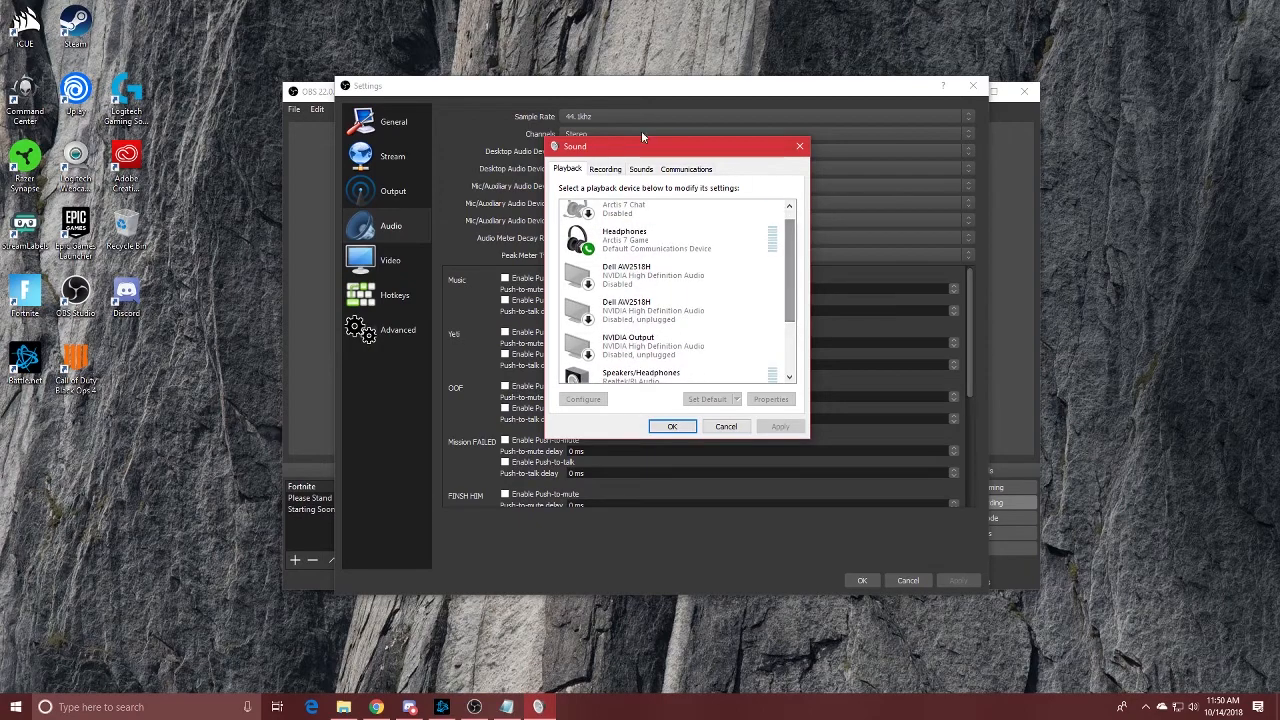
Examine the recording devices in the Sound window to identify the default microphone and the default communications microphone.
left_click(606, 171)
left_click_drag(797, 268, 786, 229)
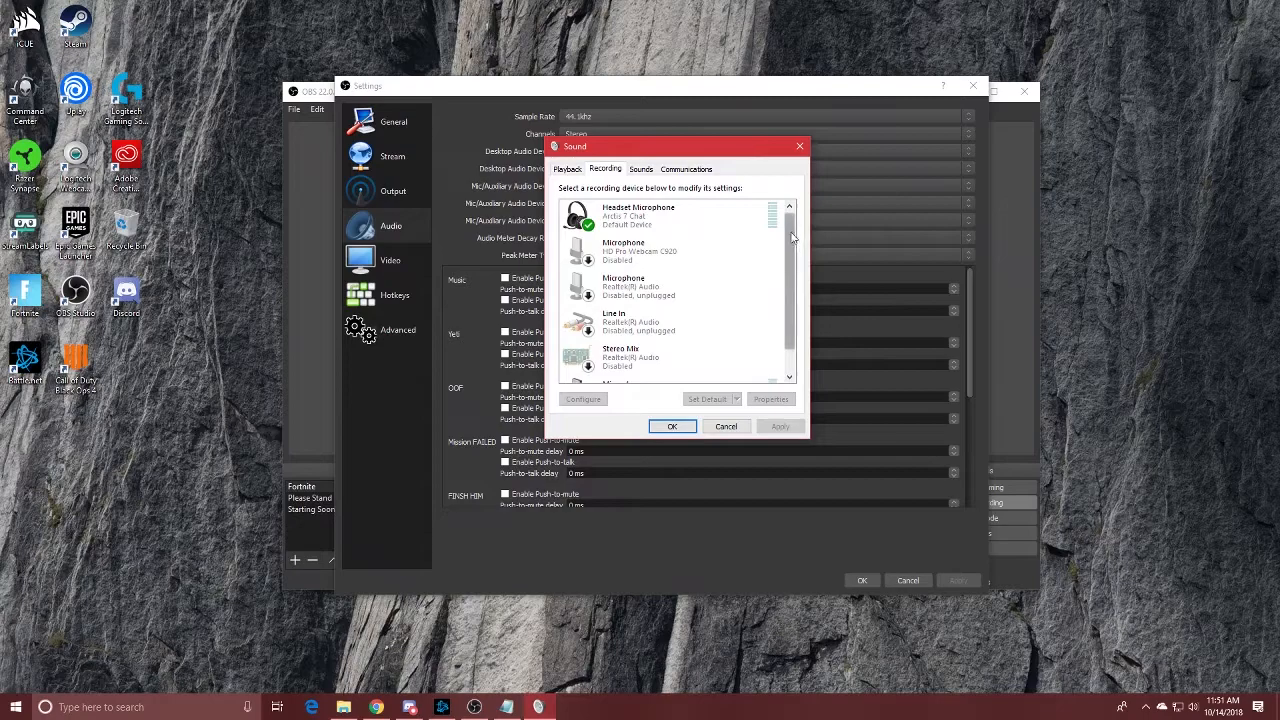
left_click_drag(786, 236, 798, 261)
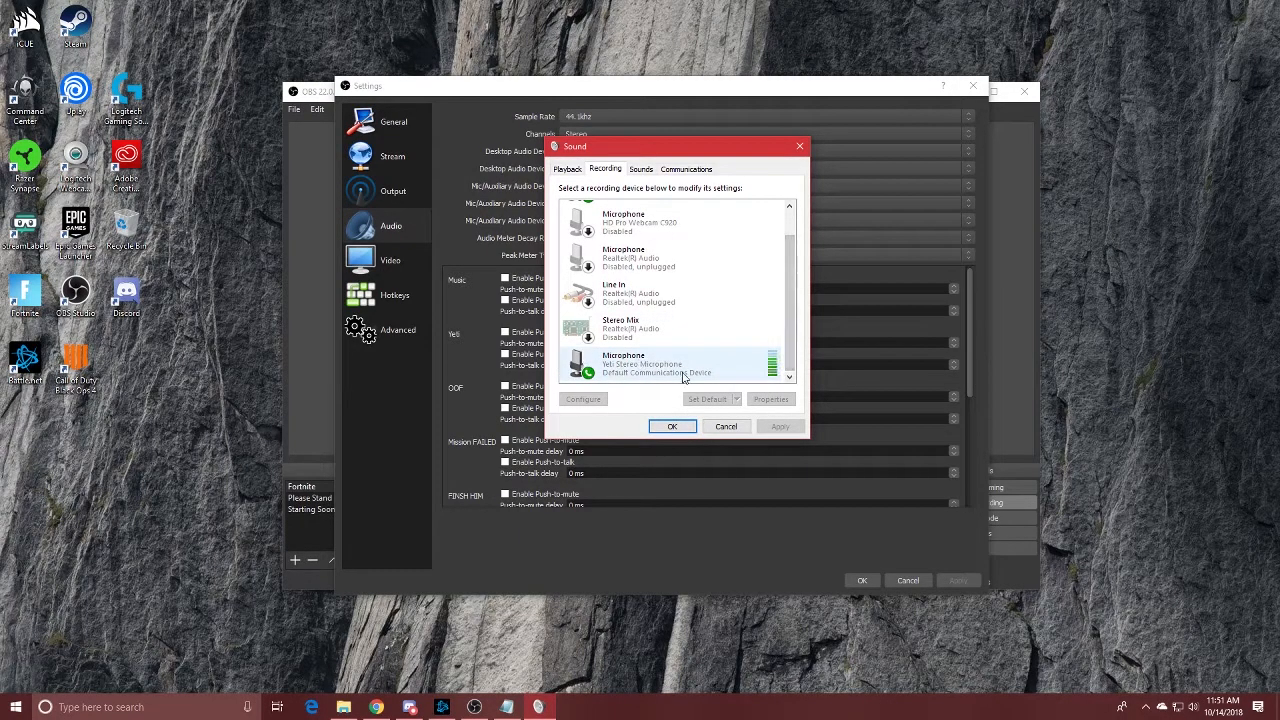
scroll(790, 300, "up", 2)
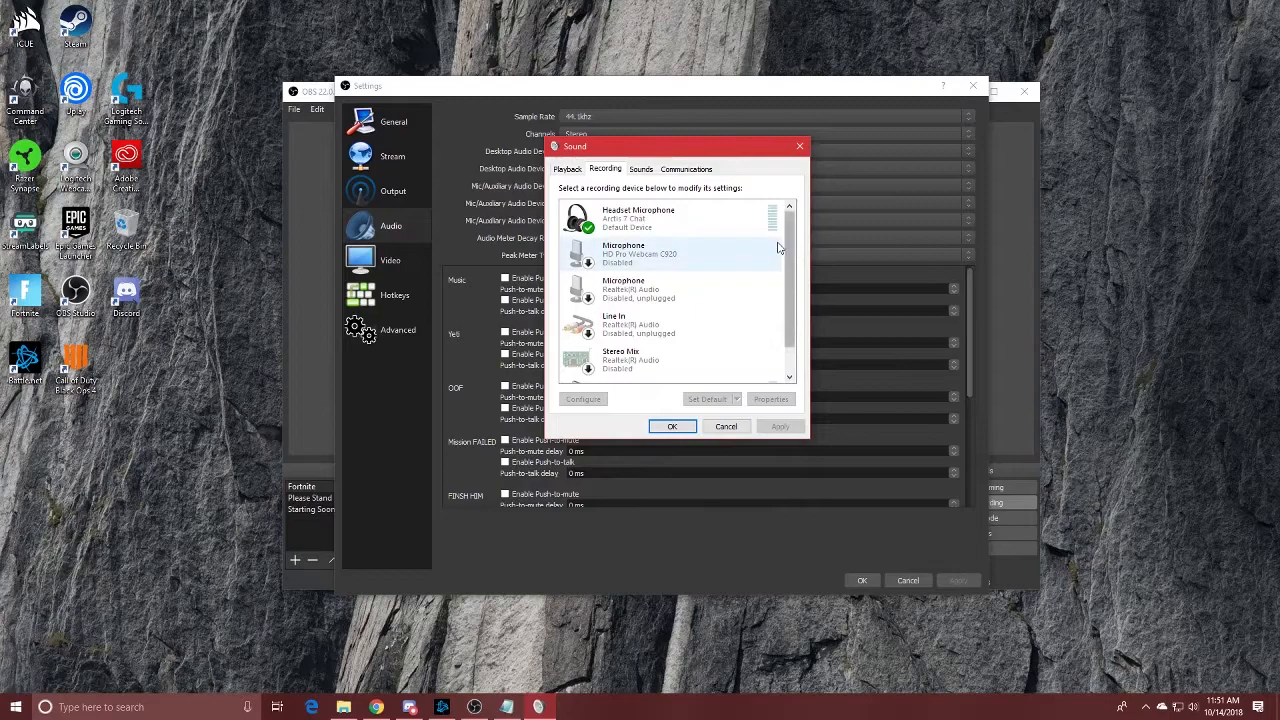
scroll(795, 263, "down", 3)
scroll(803, 263, "up", 3)
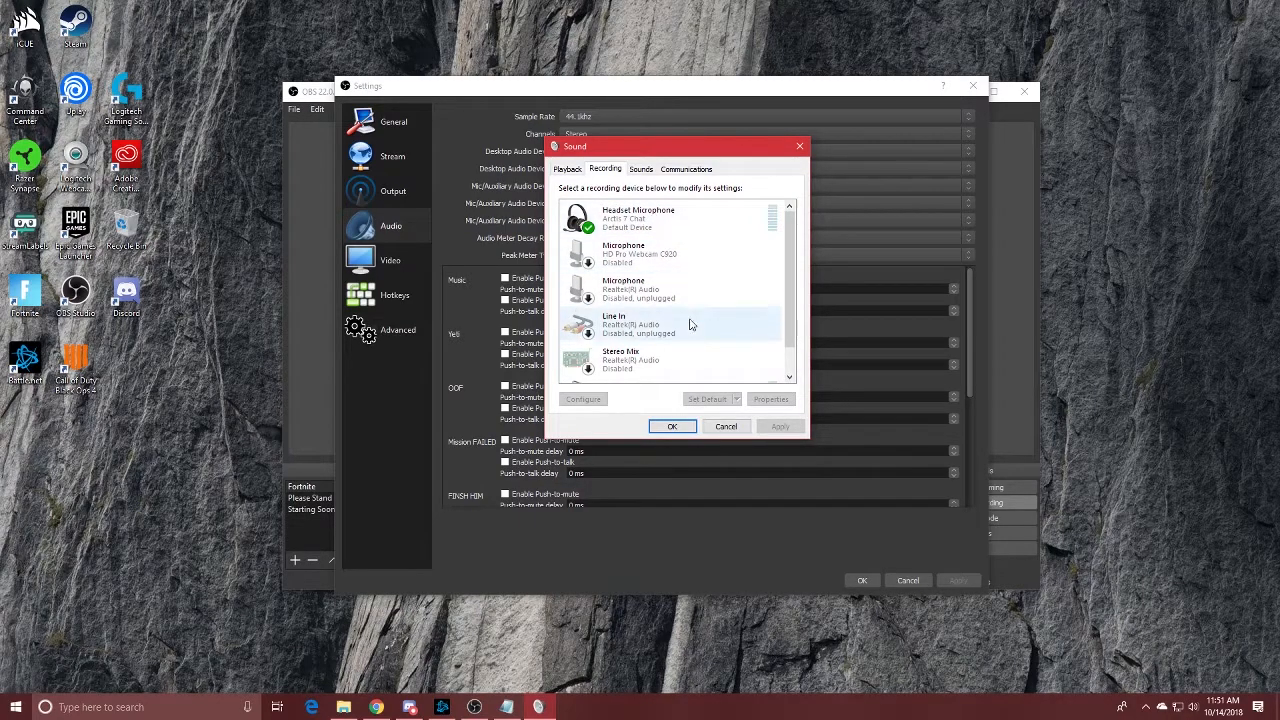
scroll(796, 236, "down", 2)
scroll(796, 236, "up", 2)
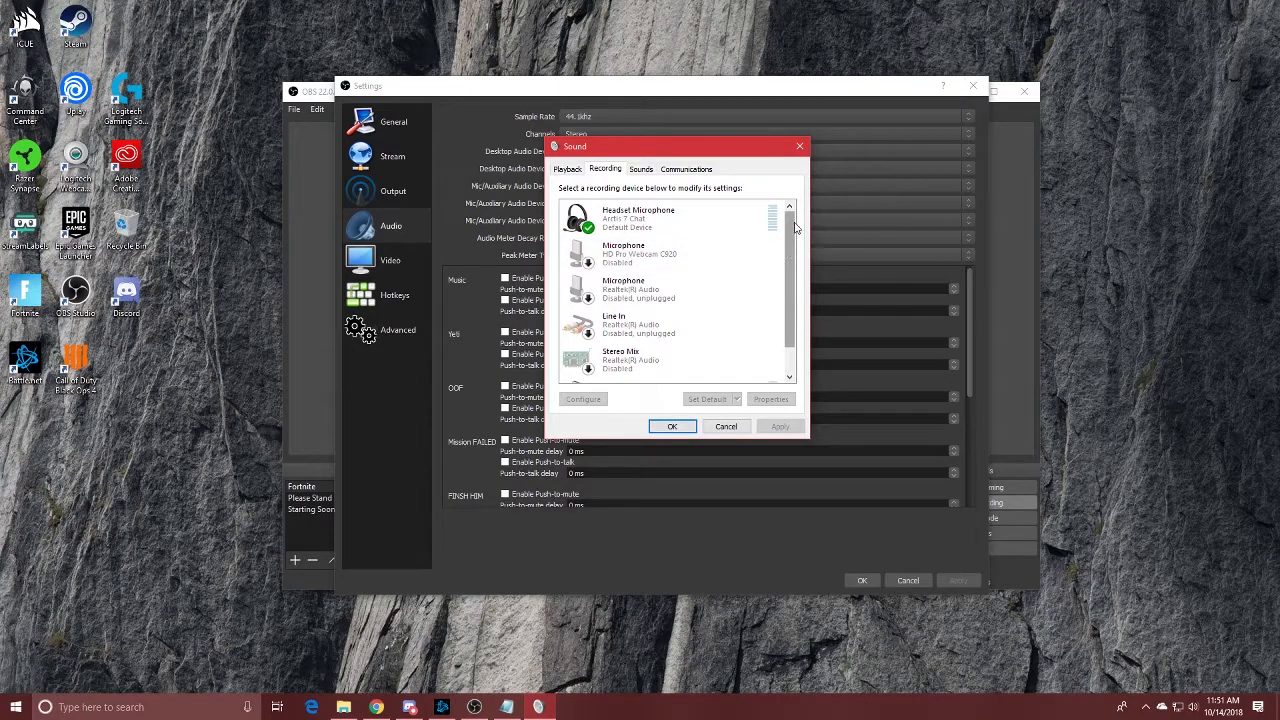
Review the sound scheme and communications activity settings in the Sound window after checking the rest of the recording devices.
left_click_drag(787, 227, 790, 267)
left_click(641, 170)
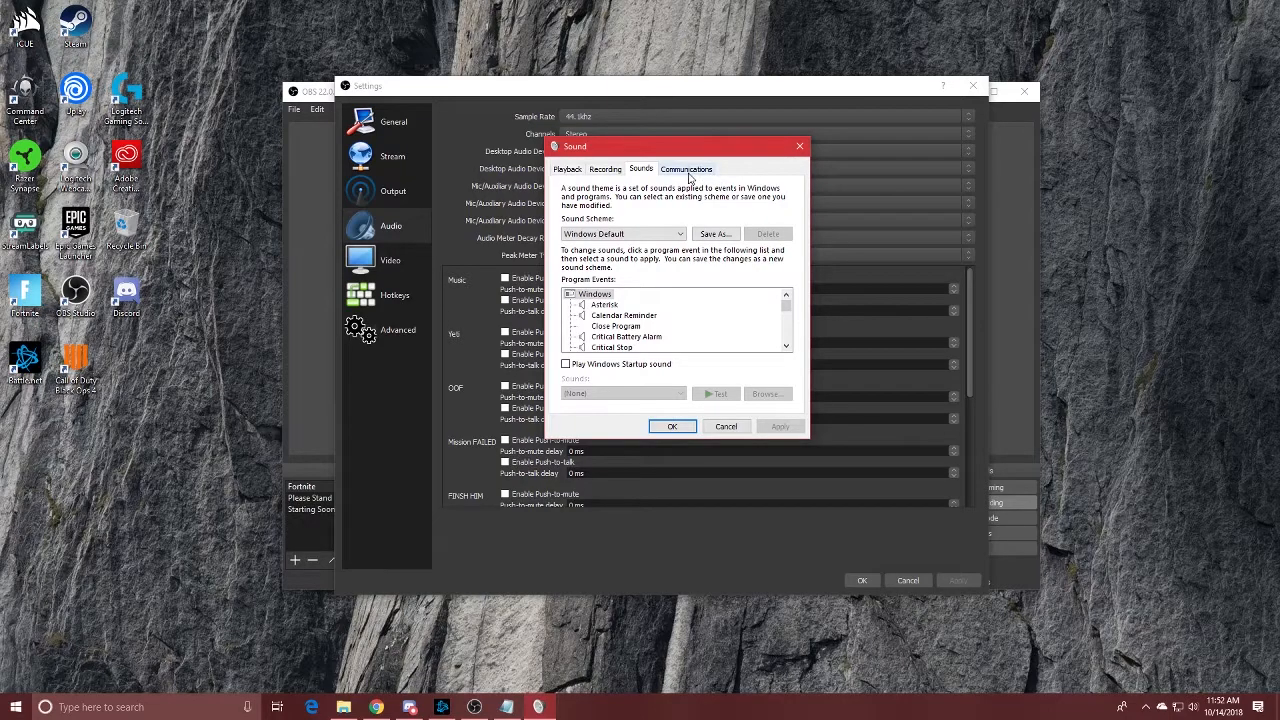
left_click(688, 172)
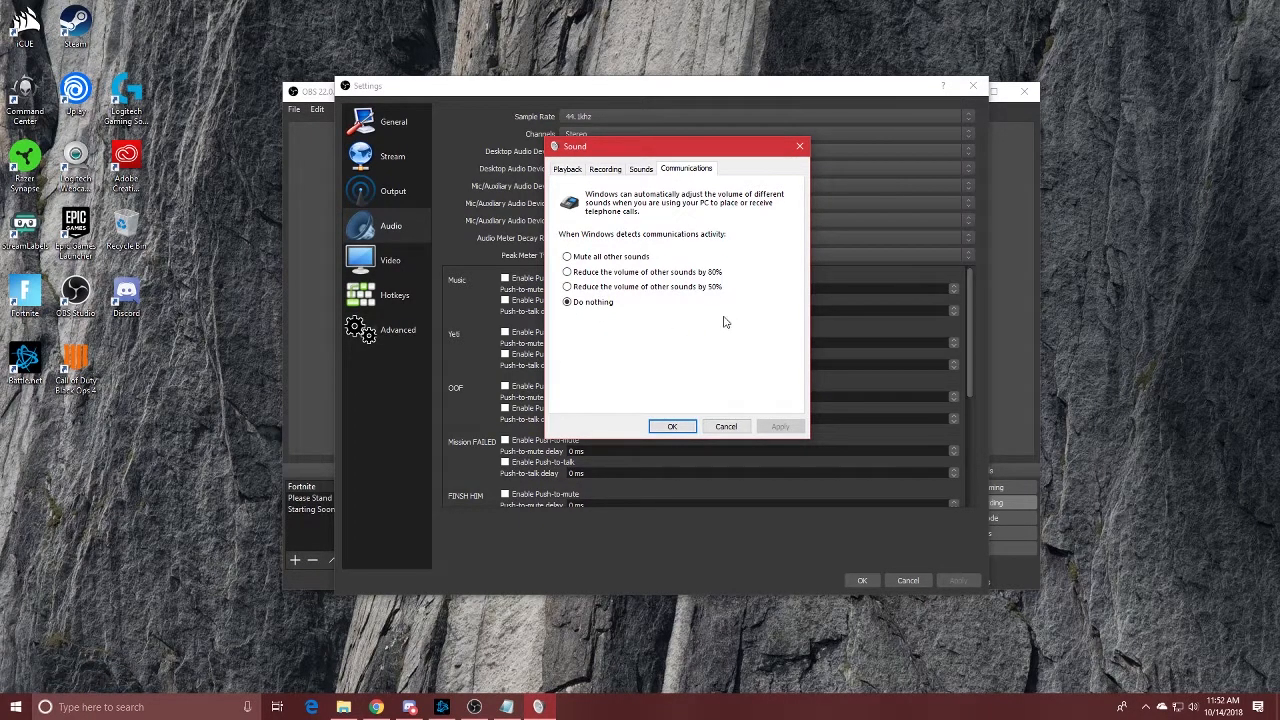
Compare the default and default communications devices once more across the playback and recording device lists.
left_click(602, 170)
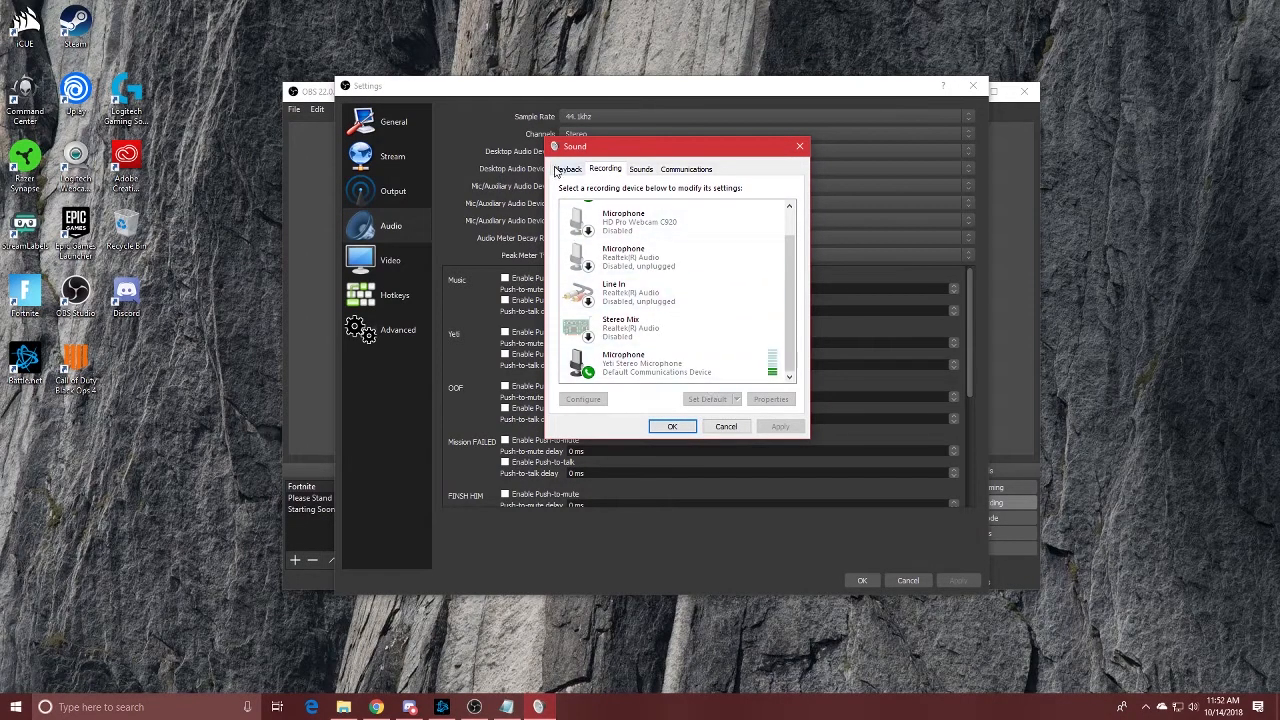
left_click(556, 172)
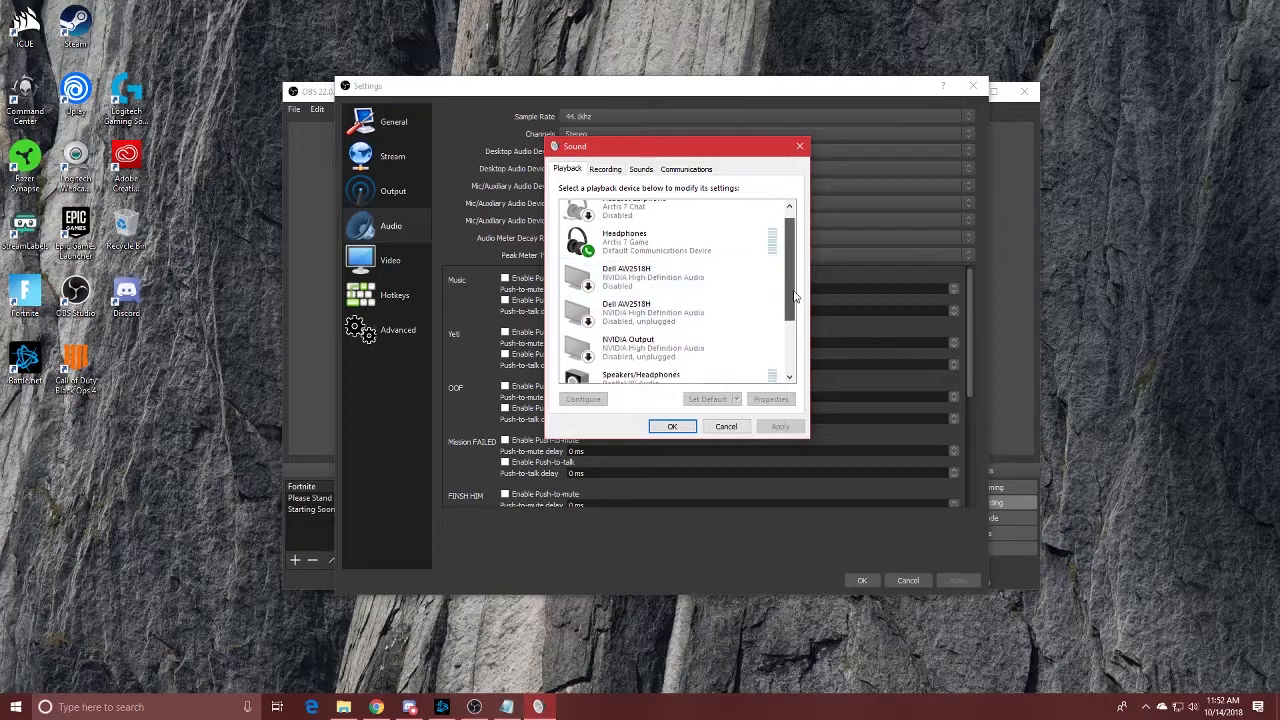
scroll(795, 296, "up", 1)
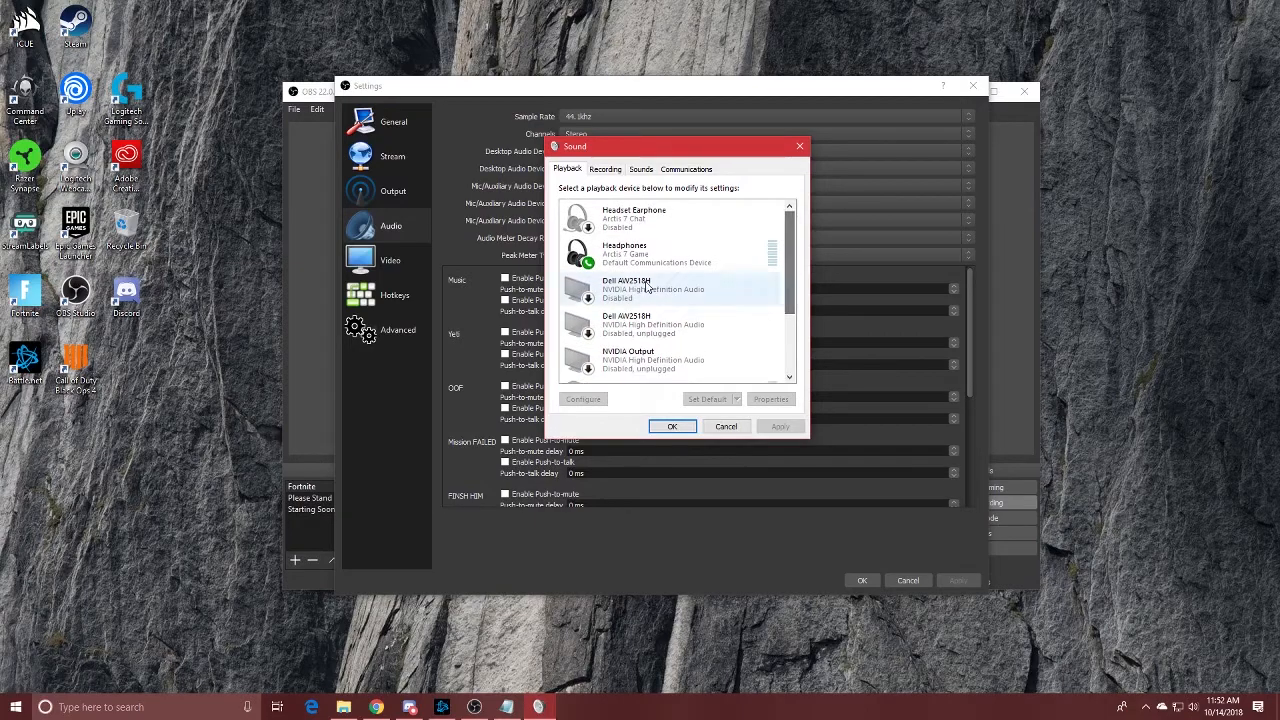
left_click(605, 170)
scroll(792, 275, "down", 2)
scroll(792, 275, "up", 2)
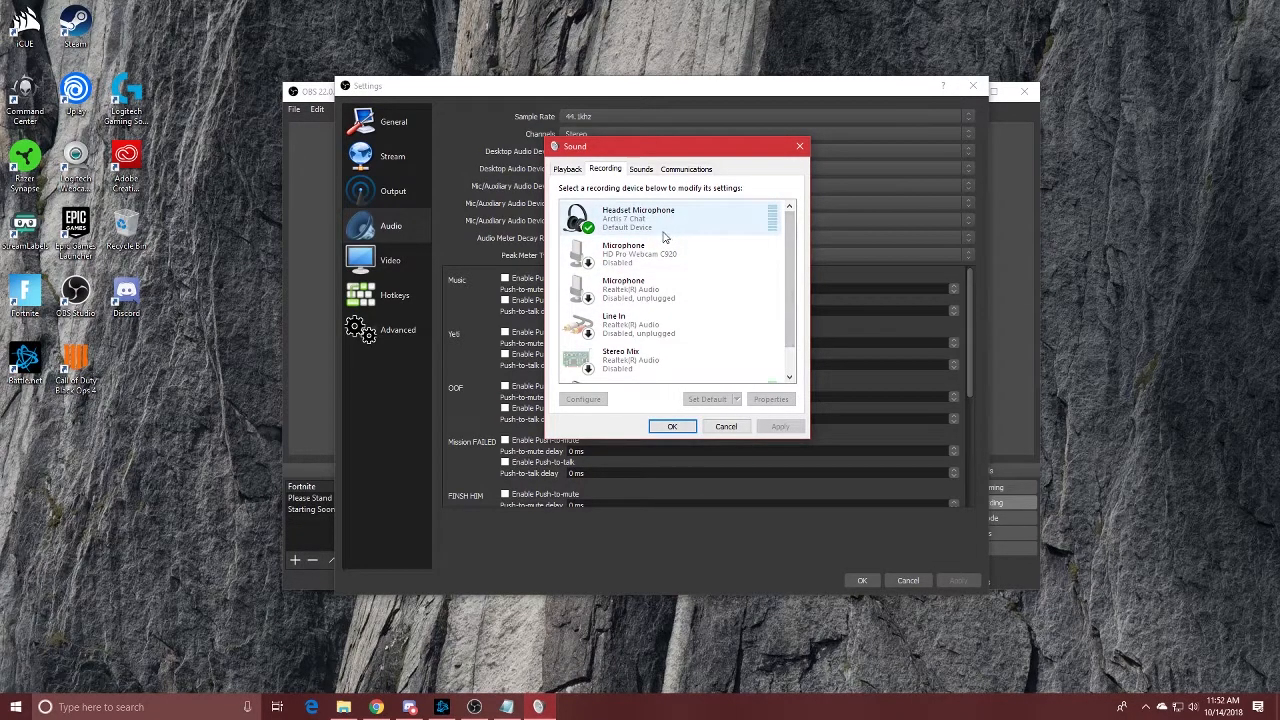
scroll(787, 240, "down", 2)
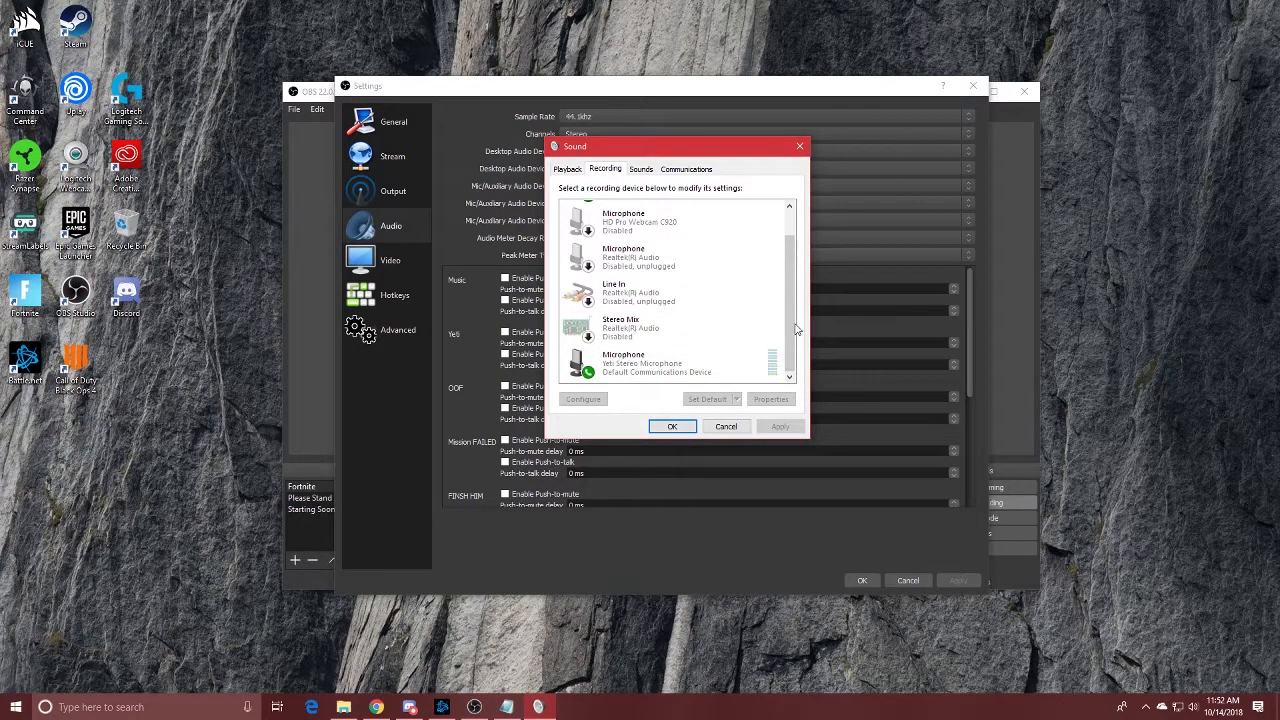
scroll(700, 270, "up", 1)
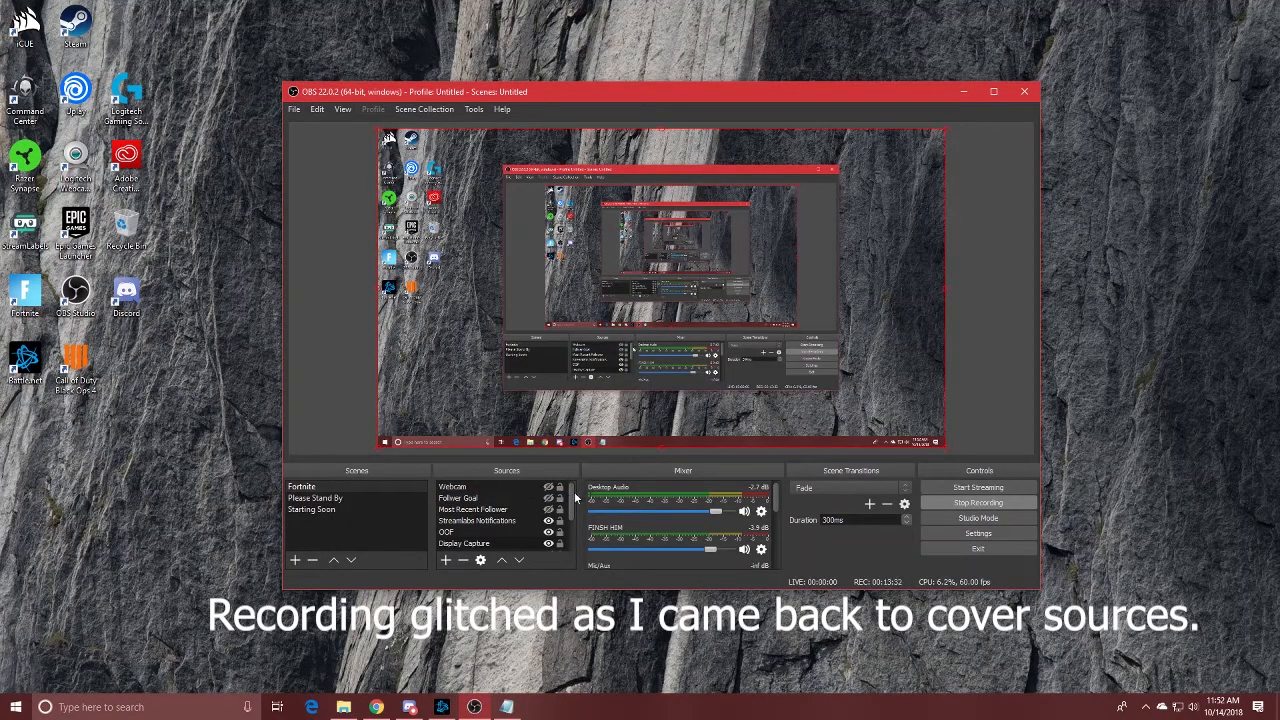
Open the creation dialog for a new Display Capture source in the Fortnite scene and cancel it.
left_click_drag(575, 497, 578, 455)
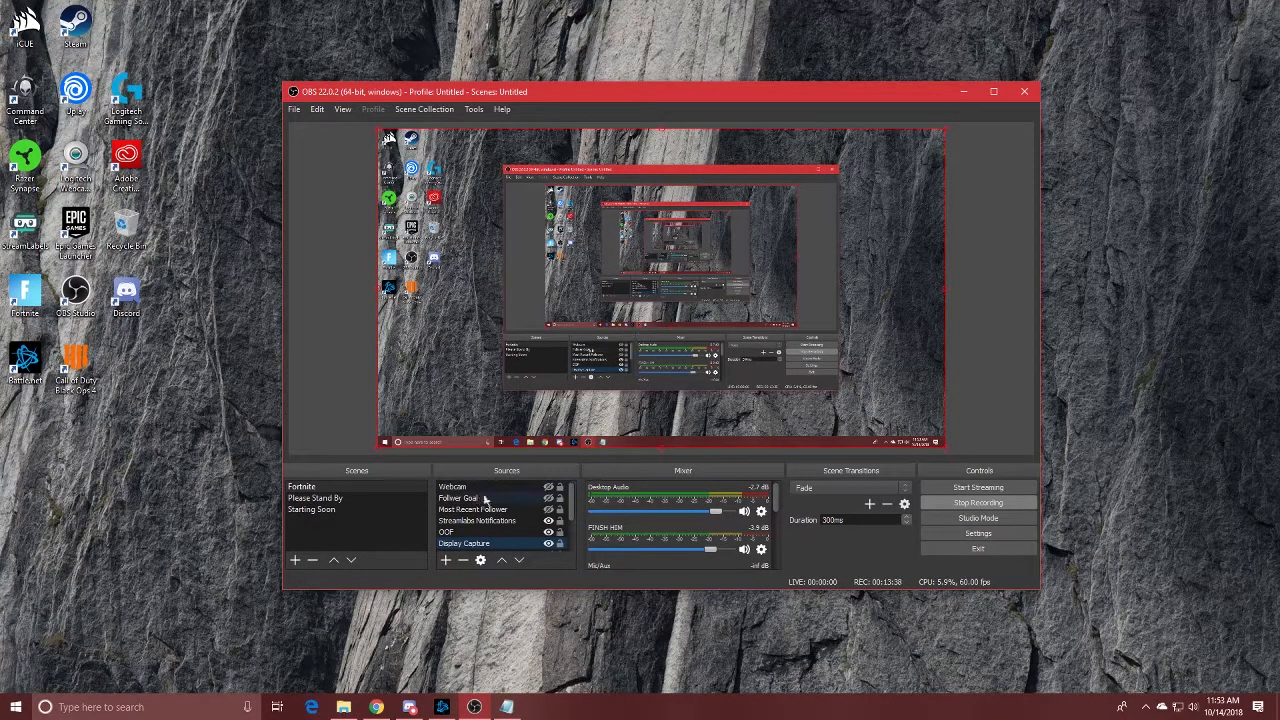
left_click(445, 560)
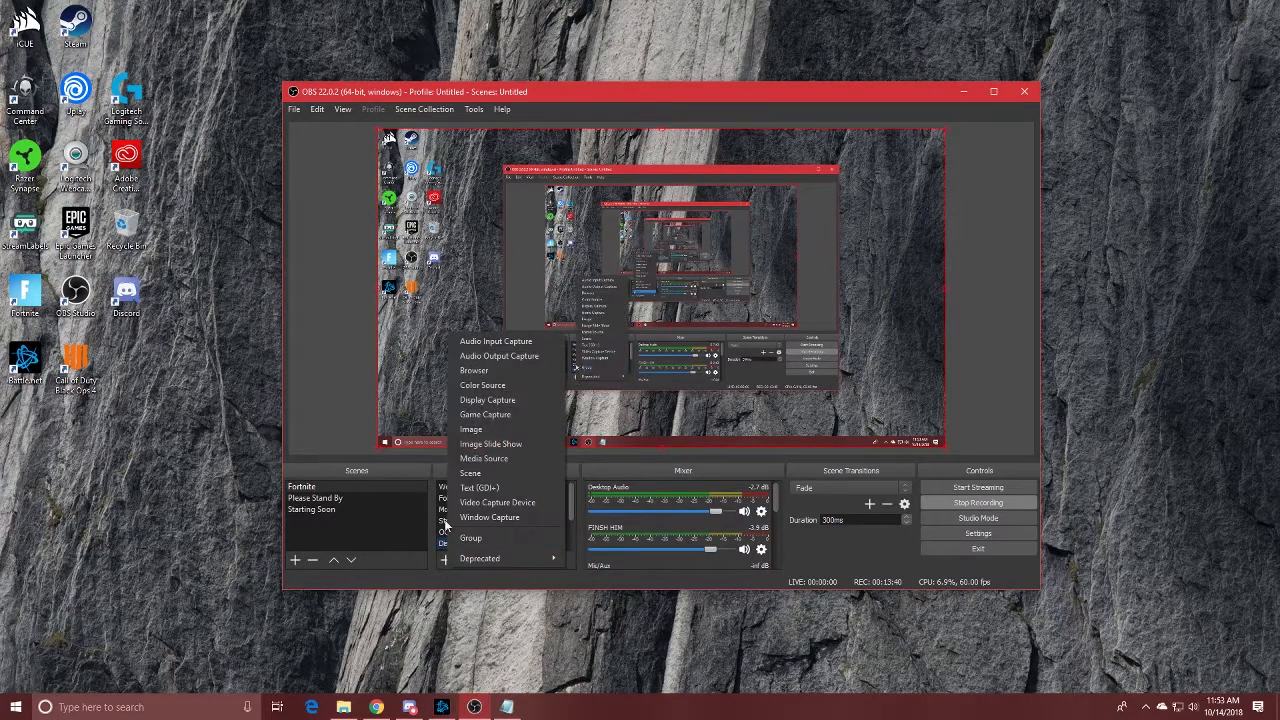
left_click(490, 400)
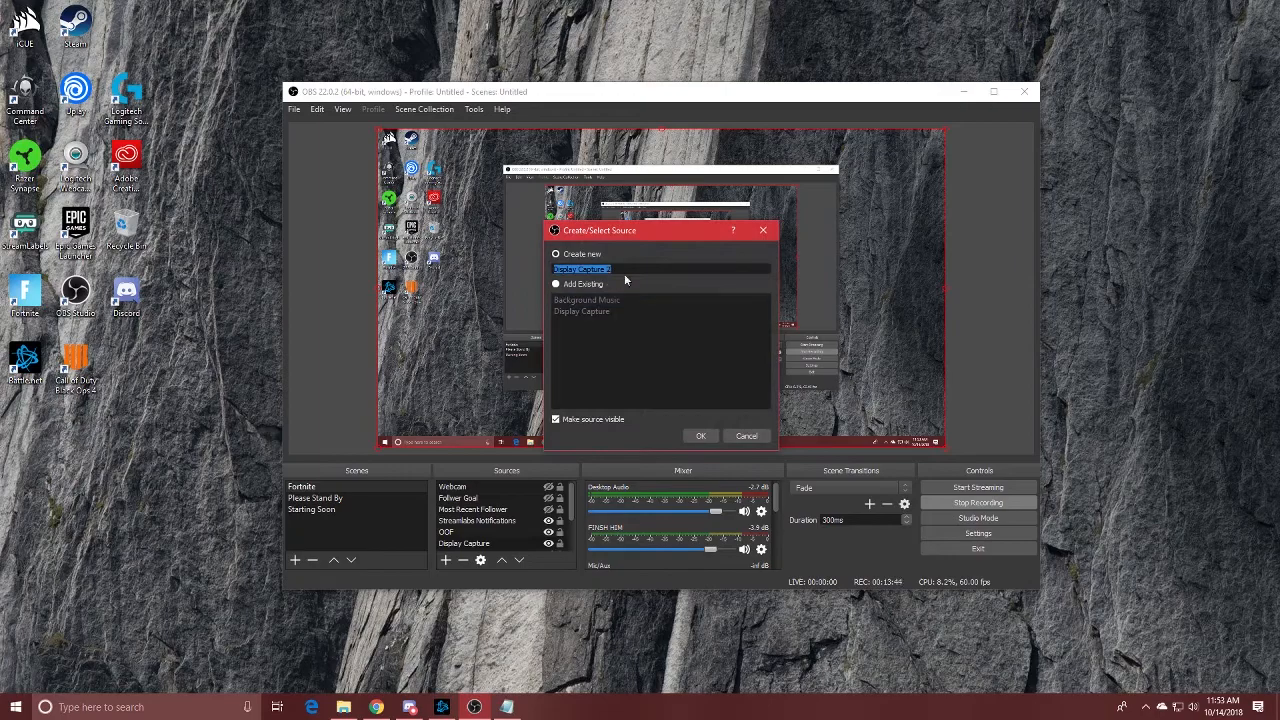
left_click(745, 436)
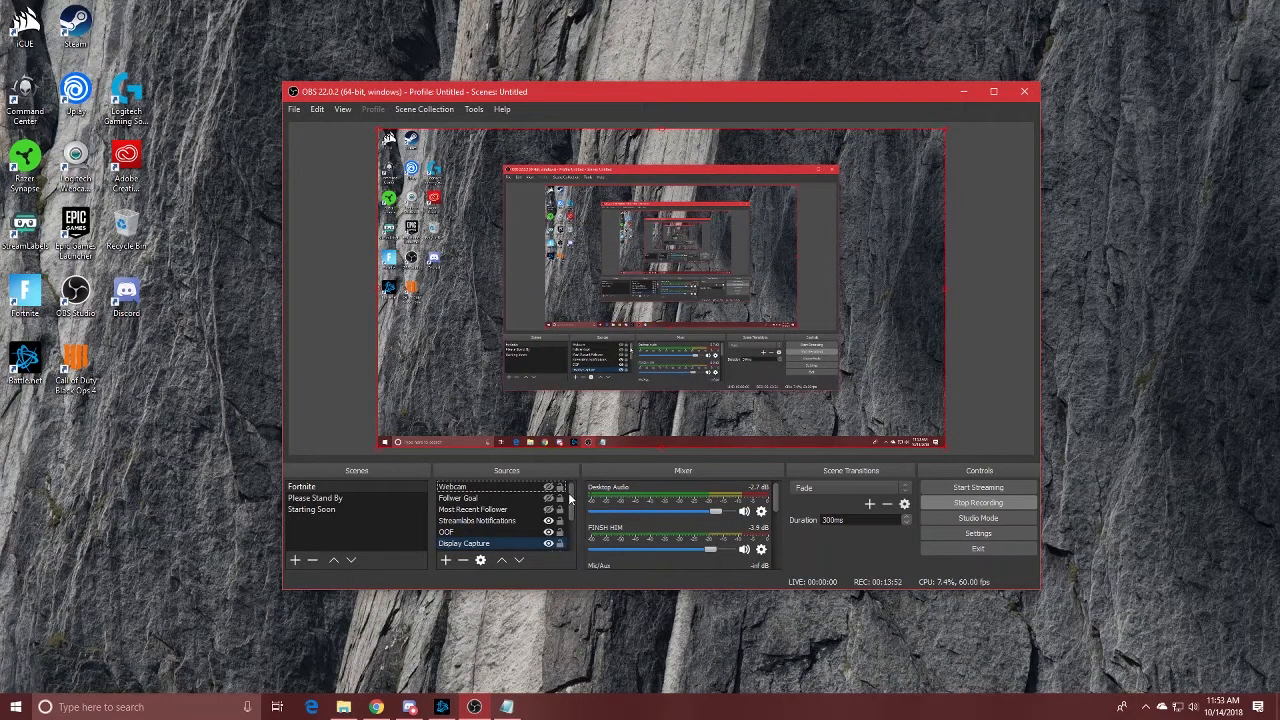
Look through the Fortnite scene's sources, and open and cancel the creation dialog for a new Audio Input Capture source.
left_click_drag(570, 500, 570, 511)
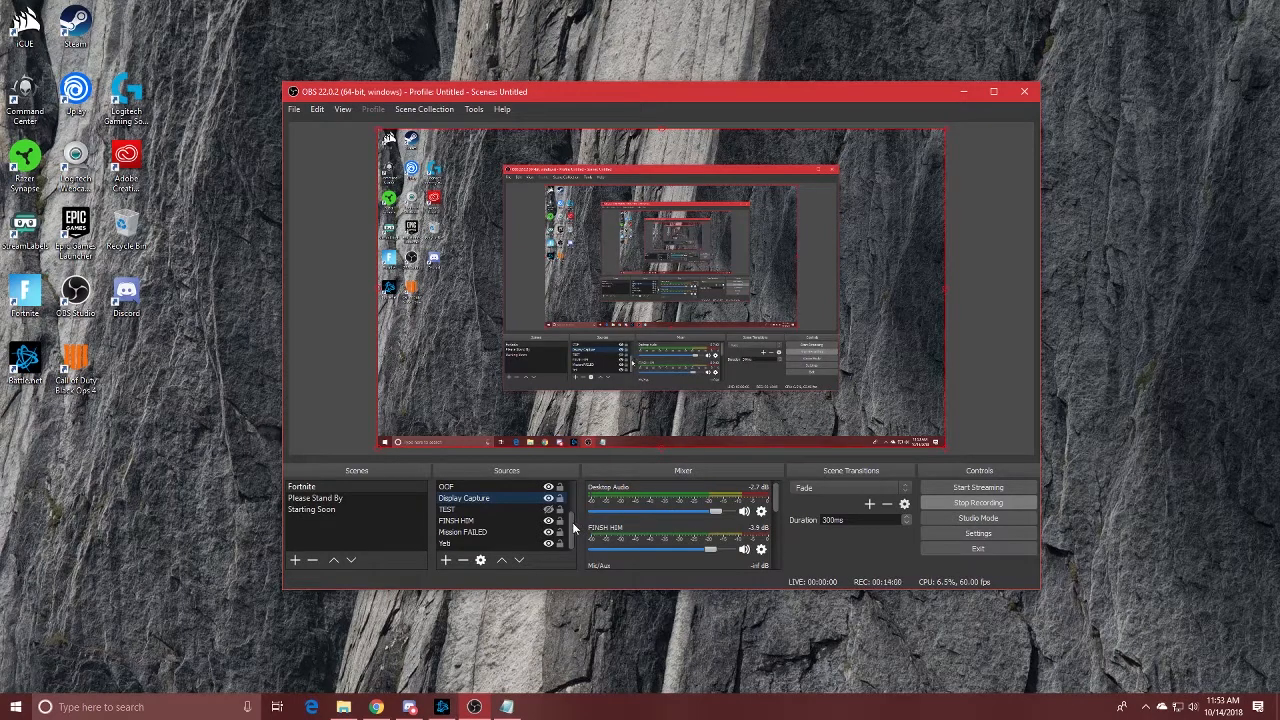
left_click_drag(572, 520, 572, 494)
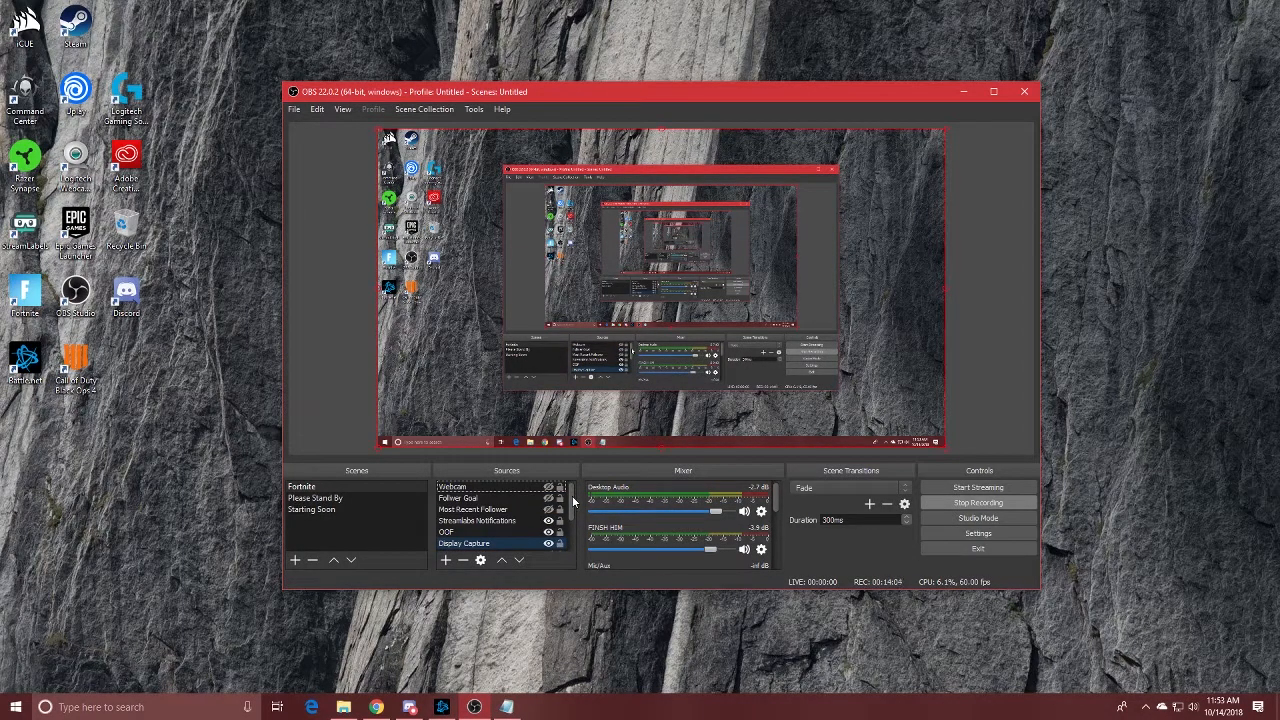
left_click_drag(572, 495, 572, 525)
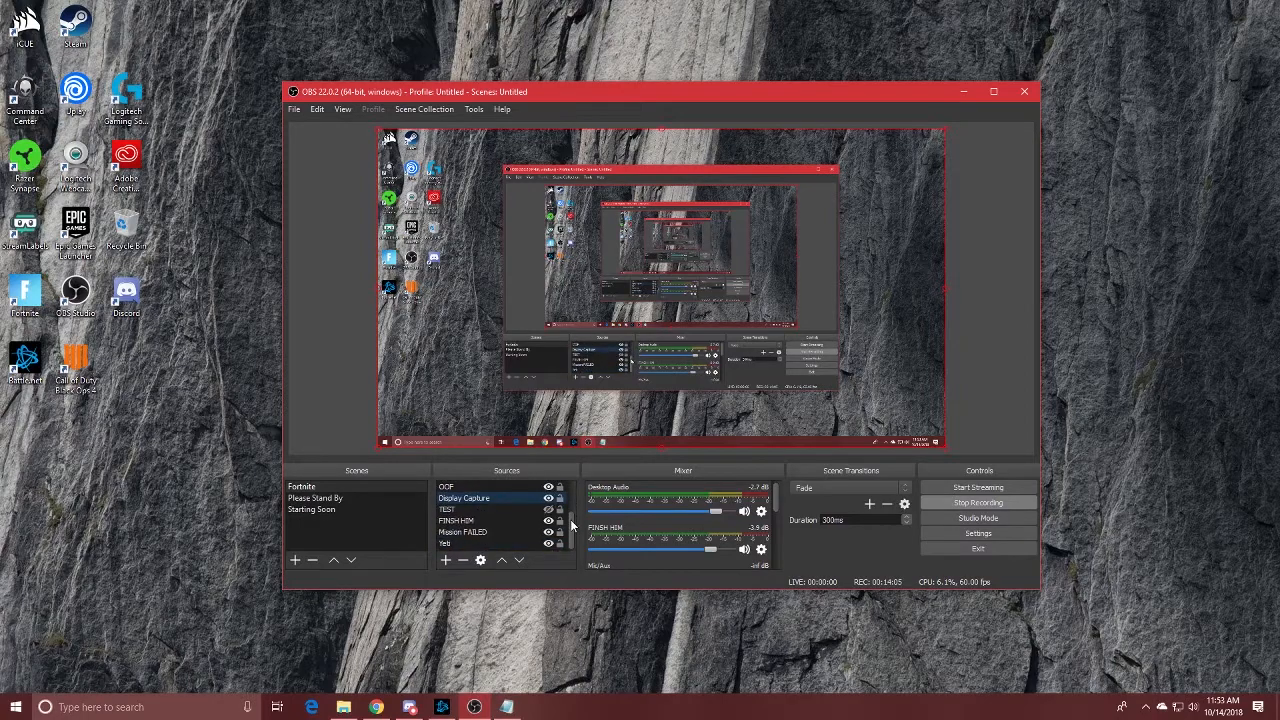
left_click(446, 560)
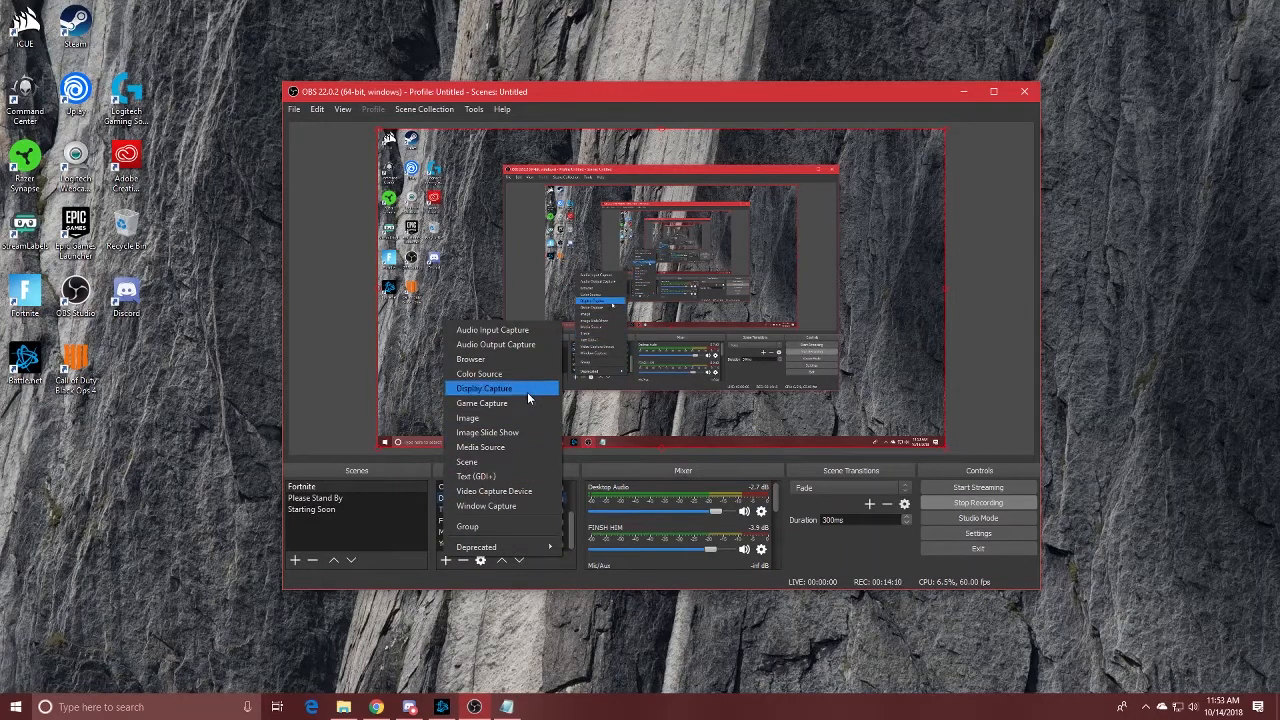
left_click(512, 331)
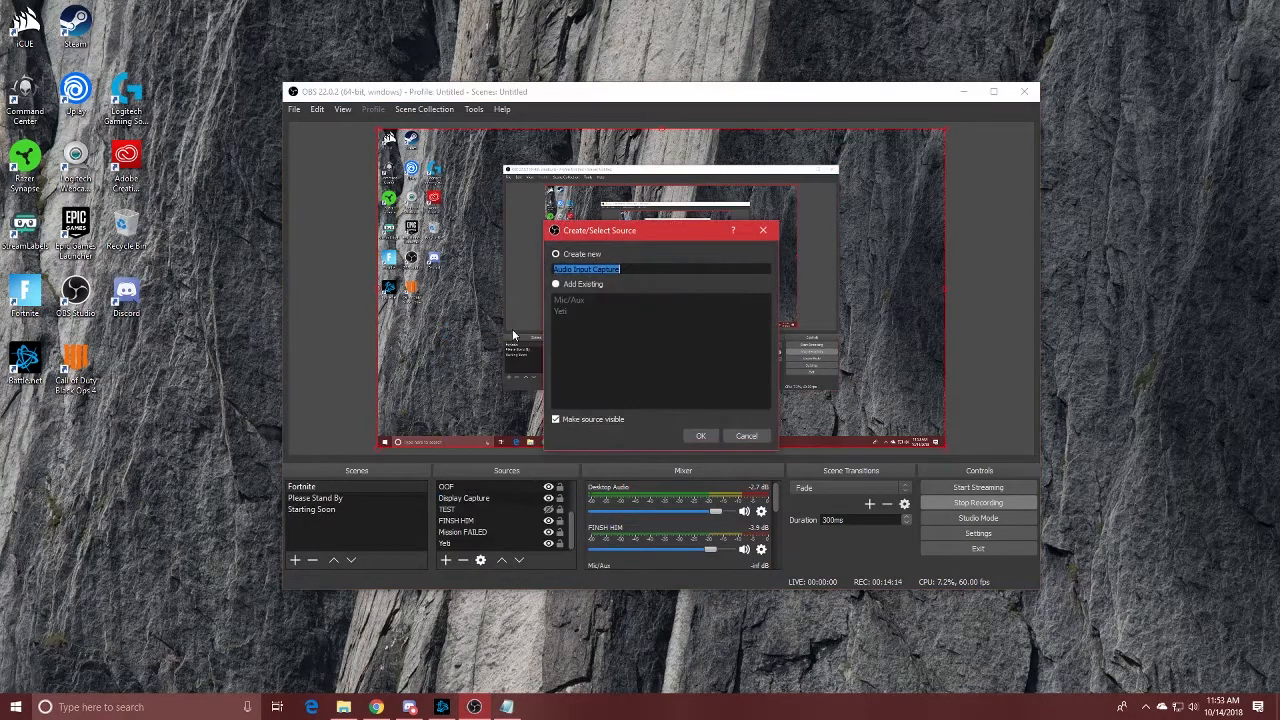
left_click(740, 436)
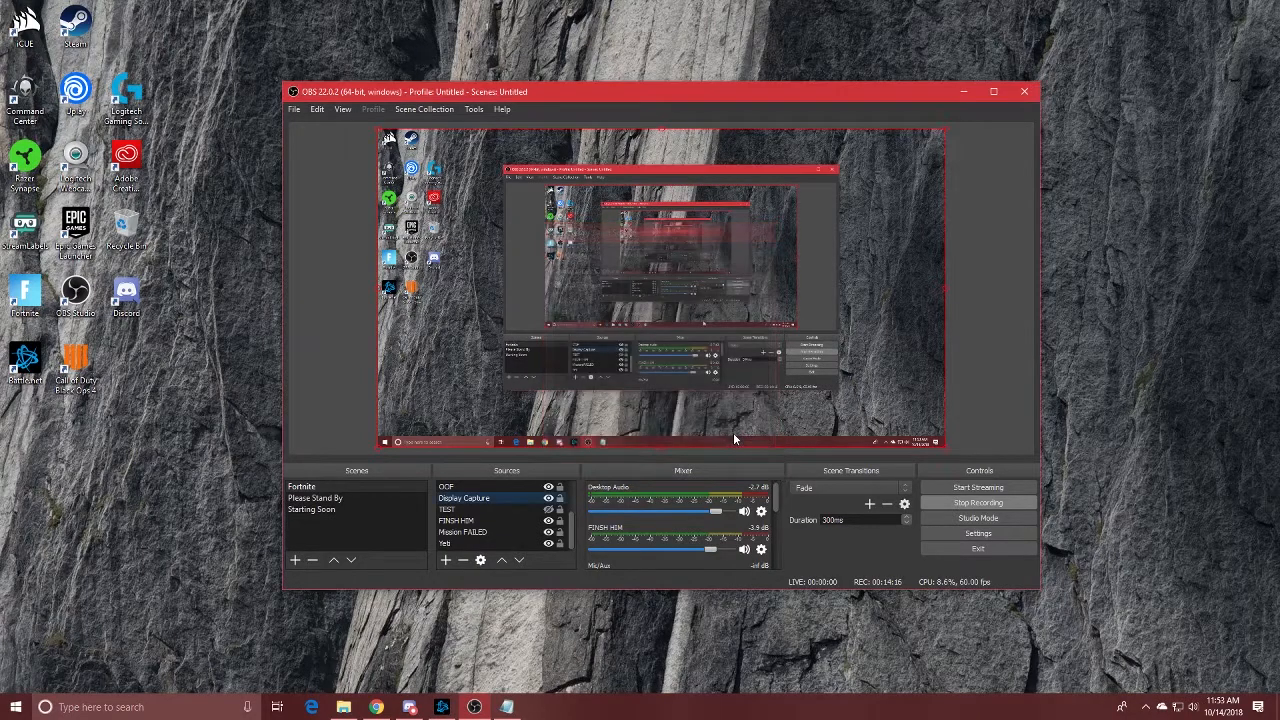
Select the Webcam source and look over the source types available for adding, without adding one.
left_click_drag(572, 509, 569, 478)
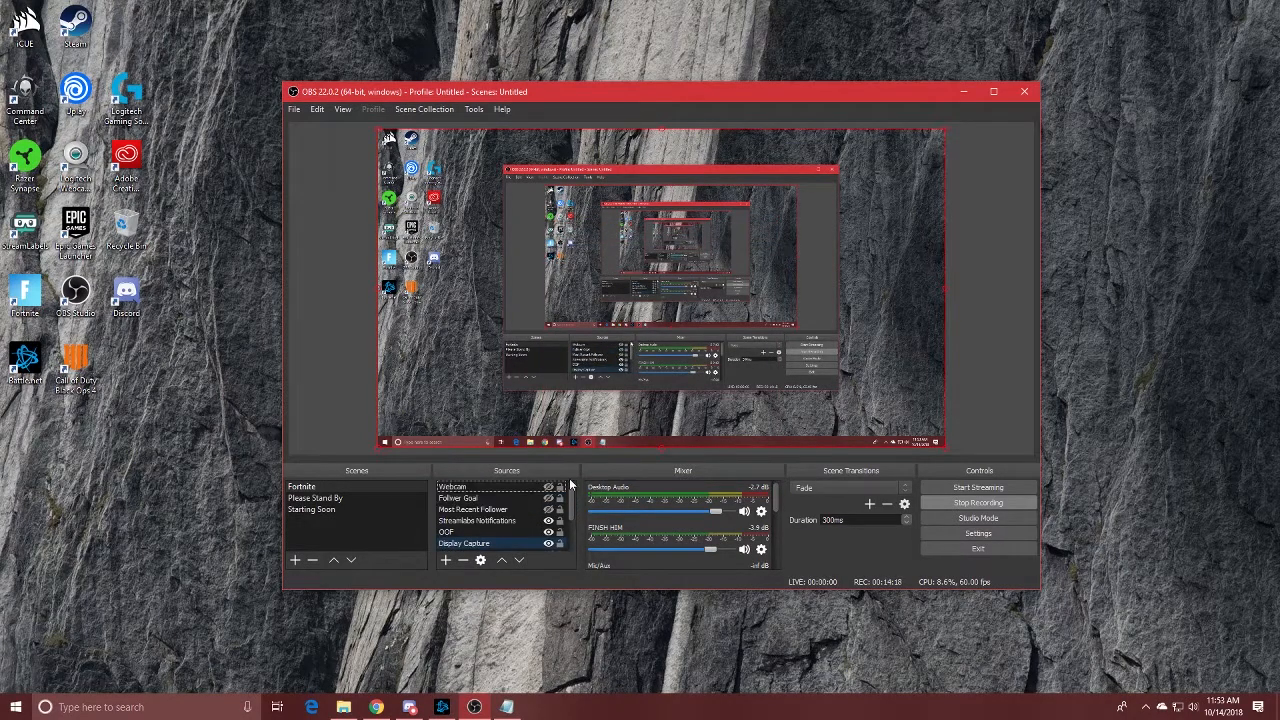
left_click(484, 490)
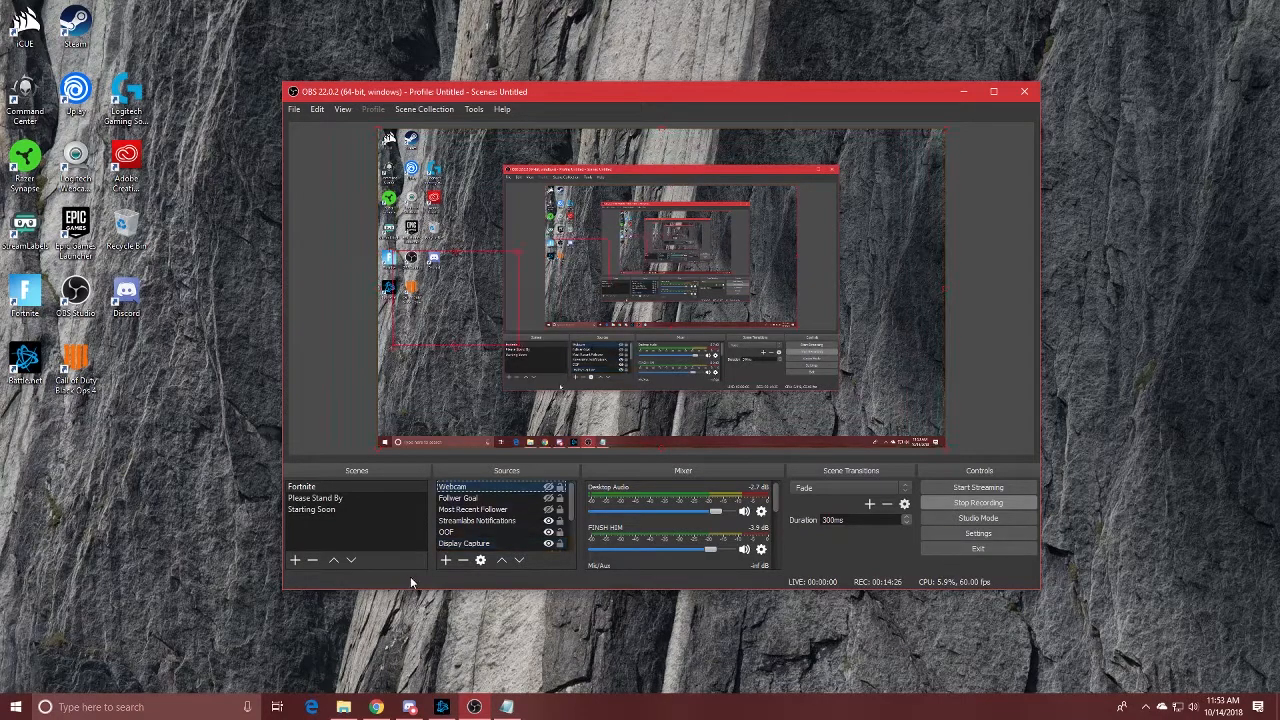
left_click(447, 561)
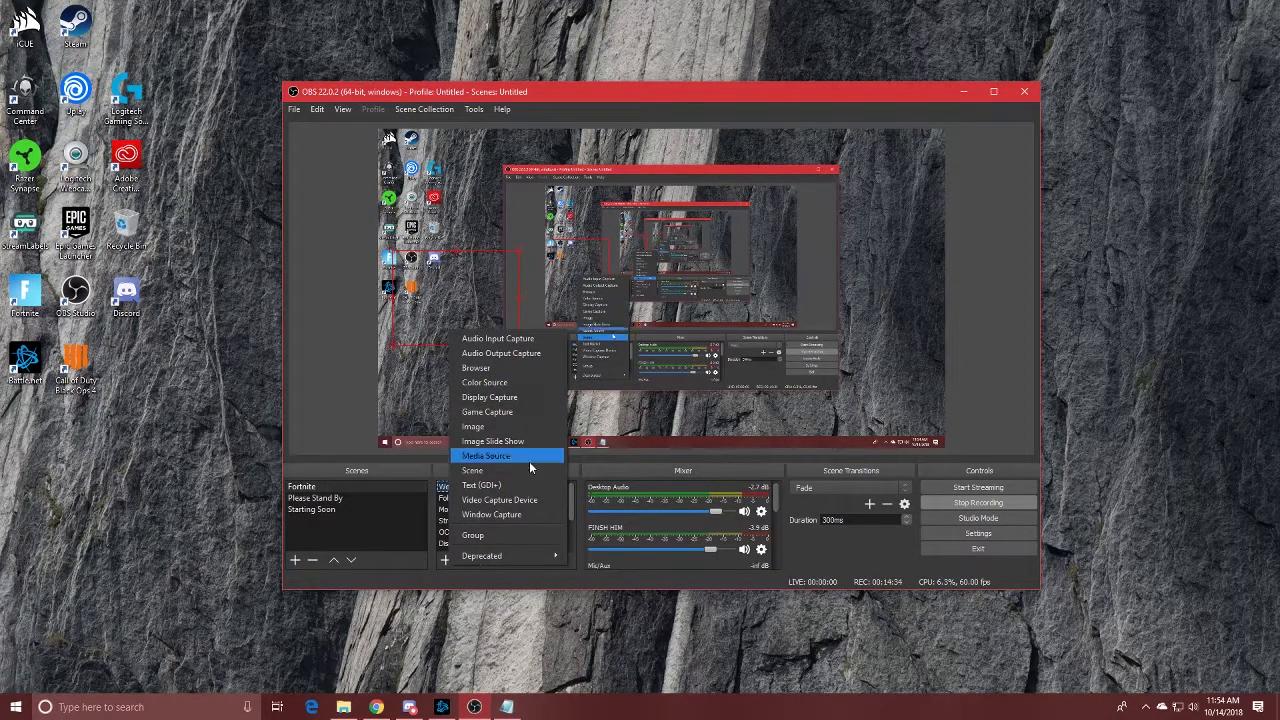
left_click(568, 483)
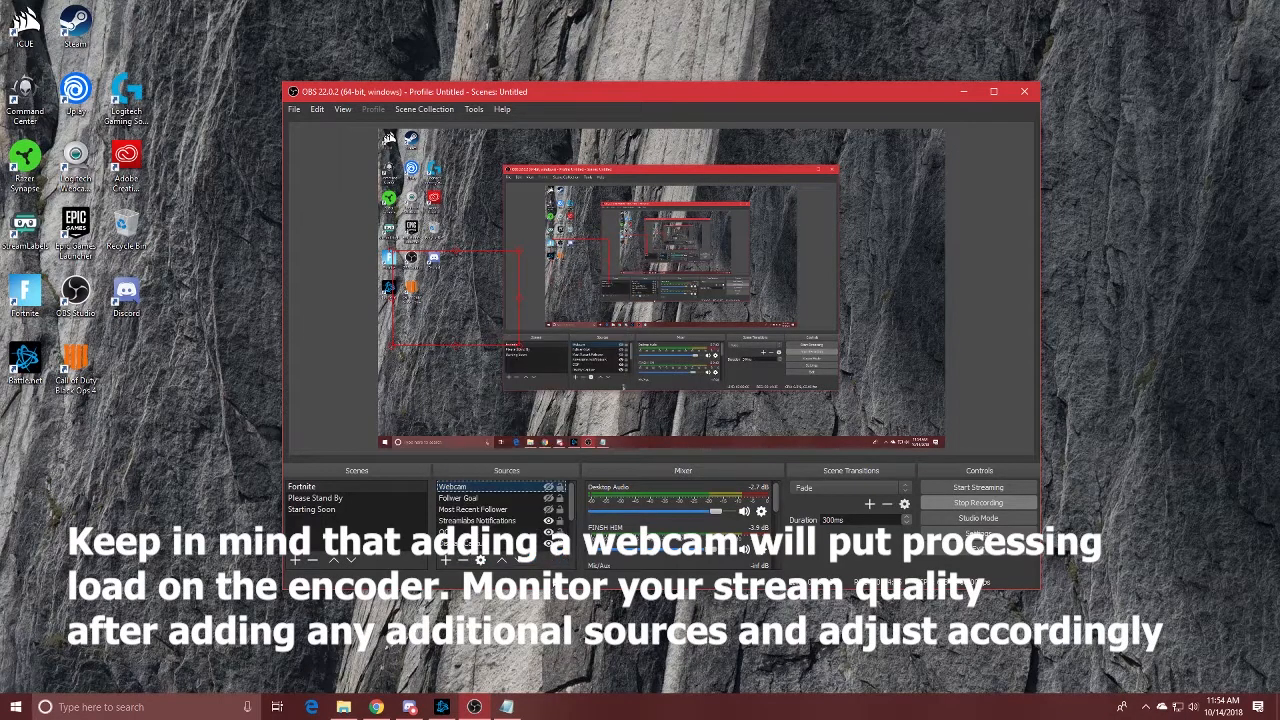
Show the Follower Goal source briefly and hide it again, and make the Most Recent Follower source visible.
left_click(548, 499)
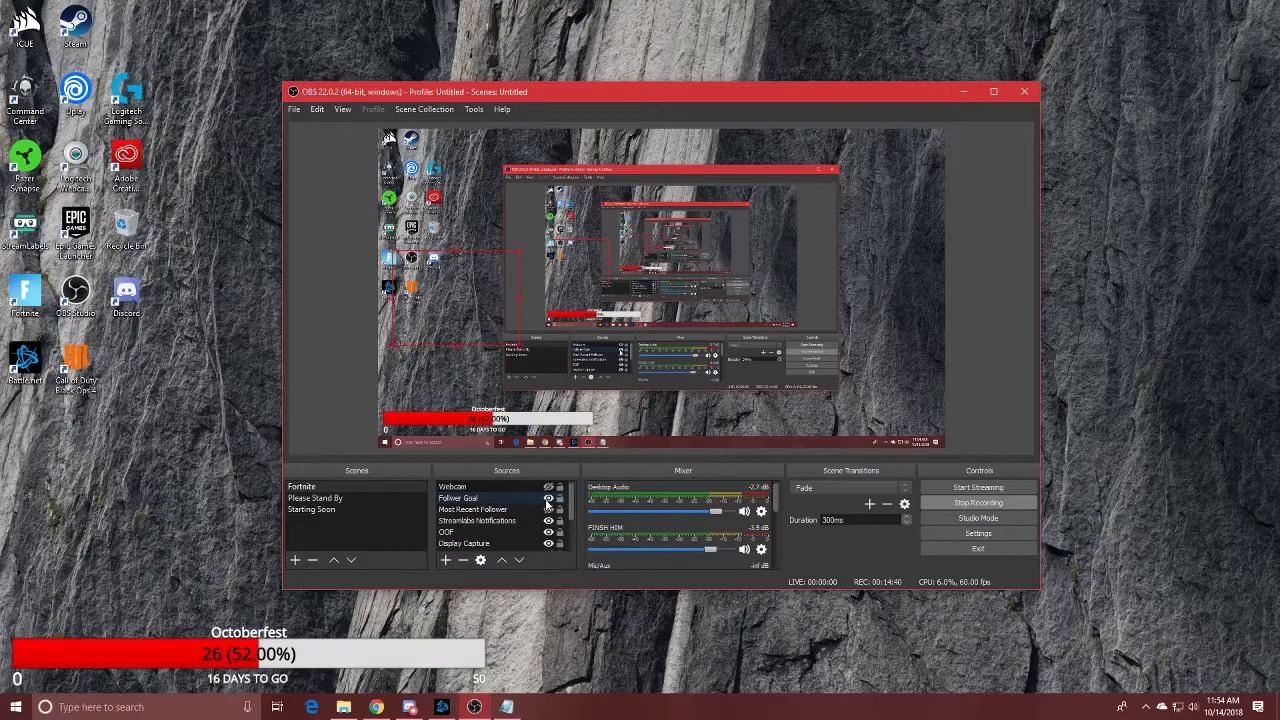
left_click(547, 499)
left_click(547, 510)
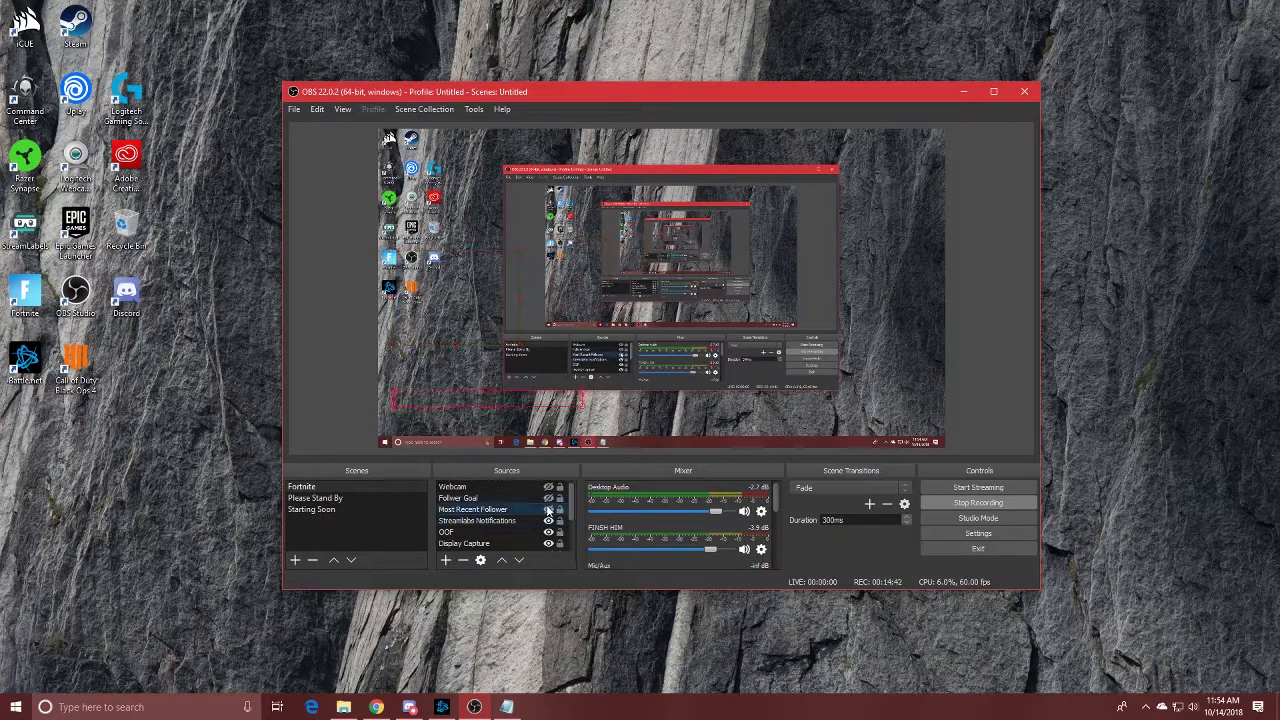
left_click(548, 510)
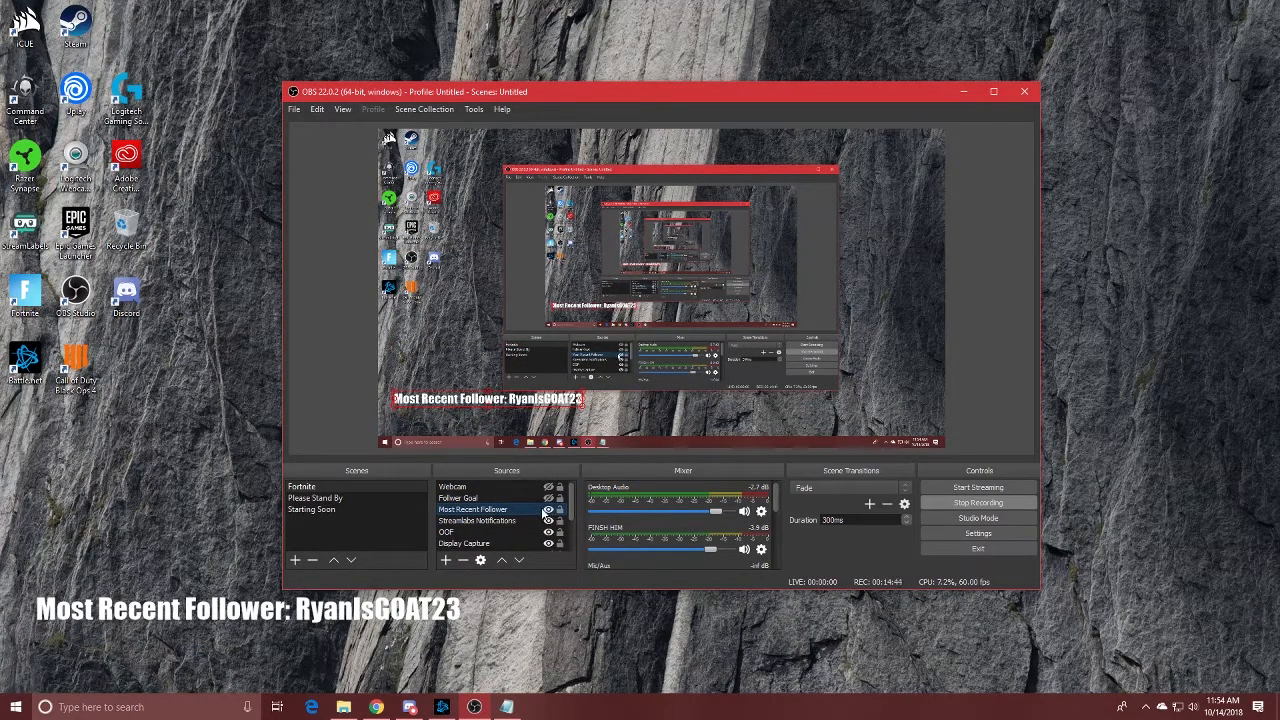